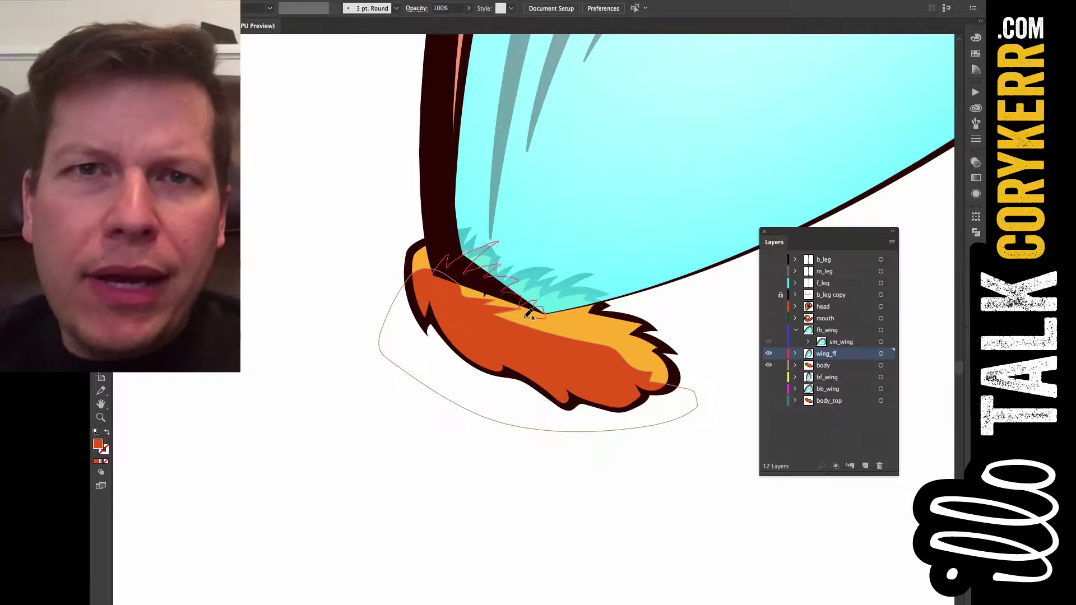
Step: Draw a jagged fur tuft over the base of the wing on the wing_ff layer and fill it with the body's yellow
drag(445, 292, 446, 293)
key(i)
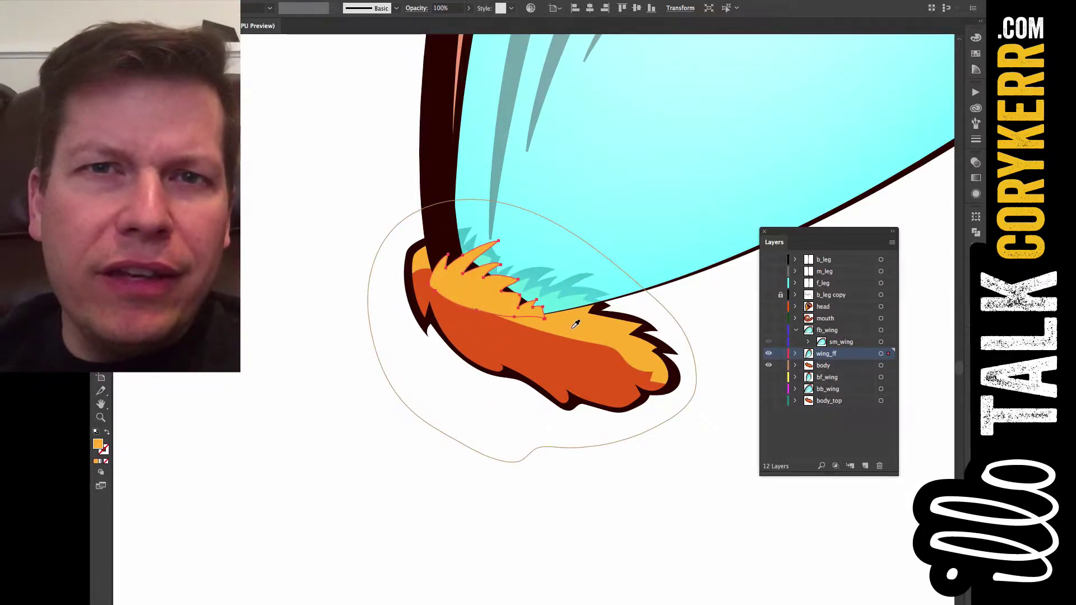
click(544, 344)
key(v)
click(597, 499)
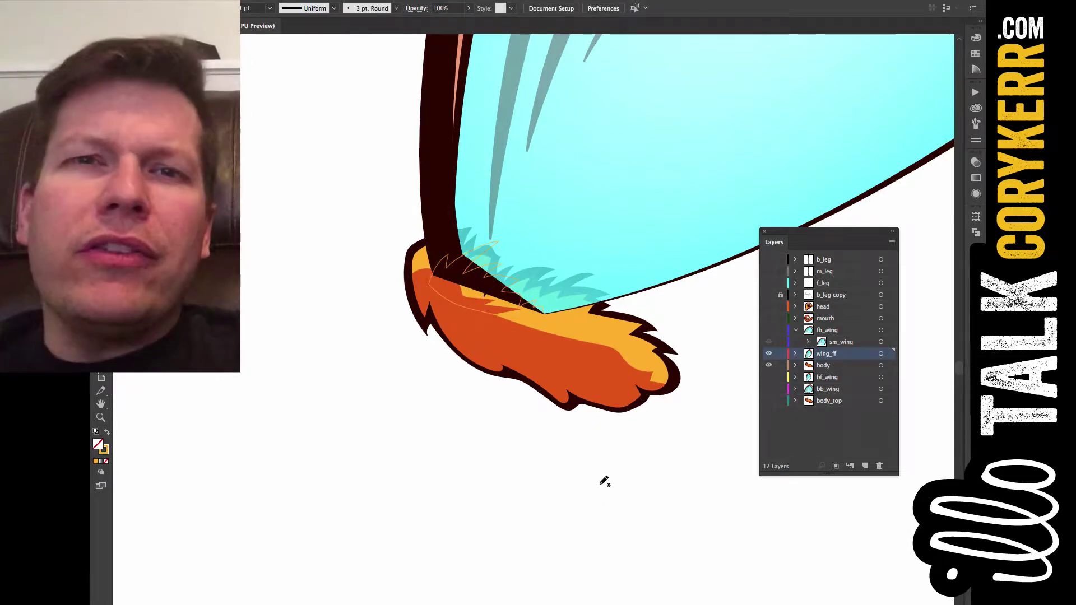
Step: Draw a shading shape along the lower part of the yellow tuft, fill it with the body's dark orange and select it
drag(429, 269, 451, 275)
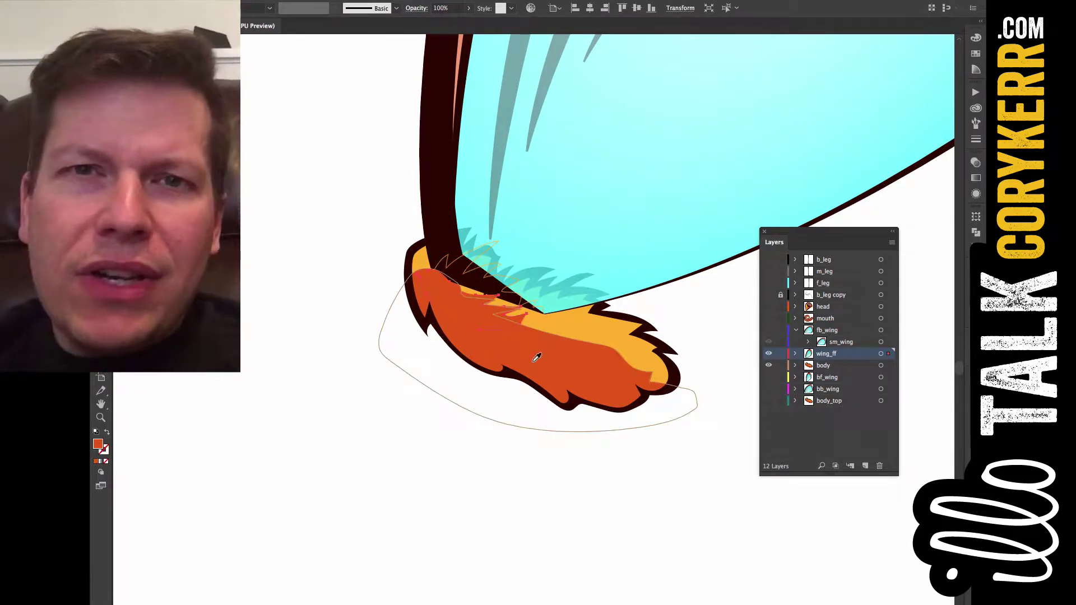
click(536, 363)
key(v)
click(476, 413)
click(476, 285)
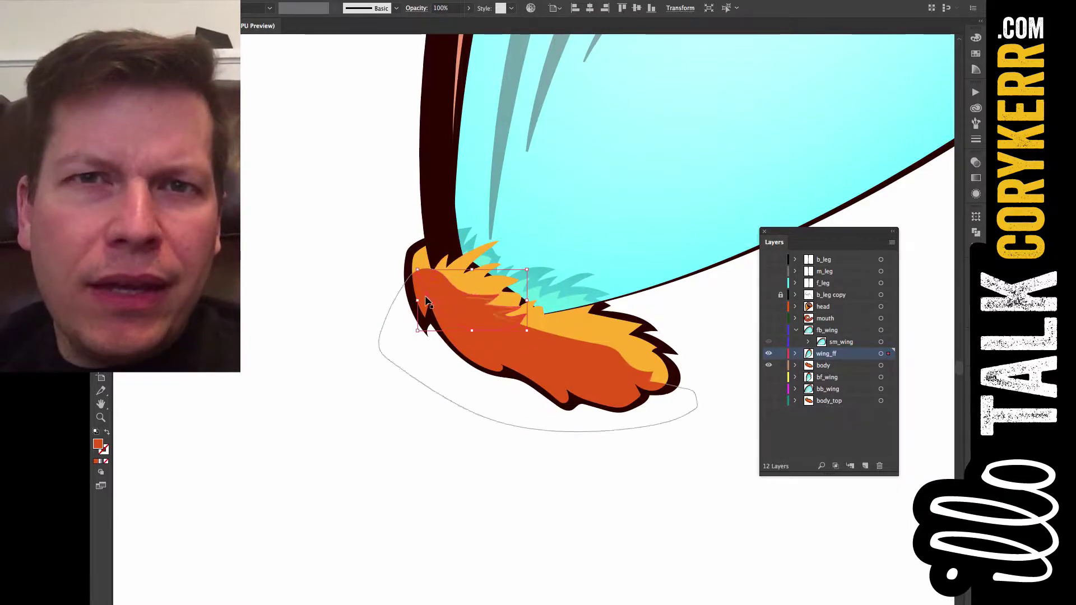
Step: Average the end anchors near the front tip of the orange shading shape and adjust the resulting point
scroll(480, 319, up, 5)
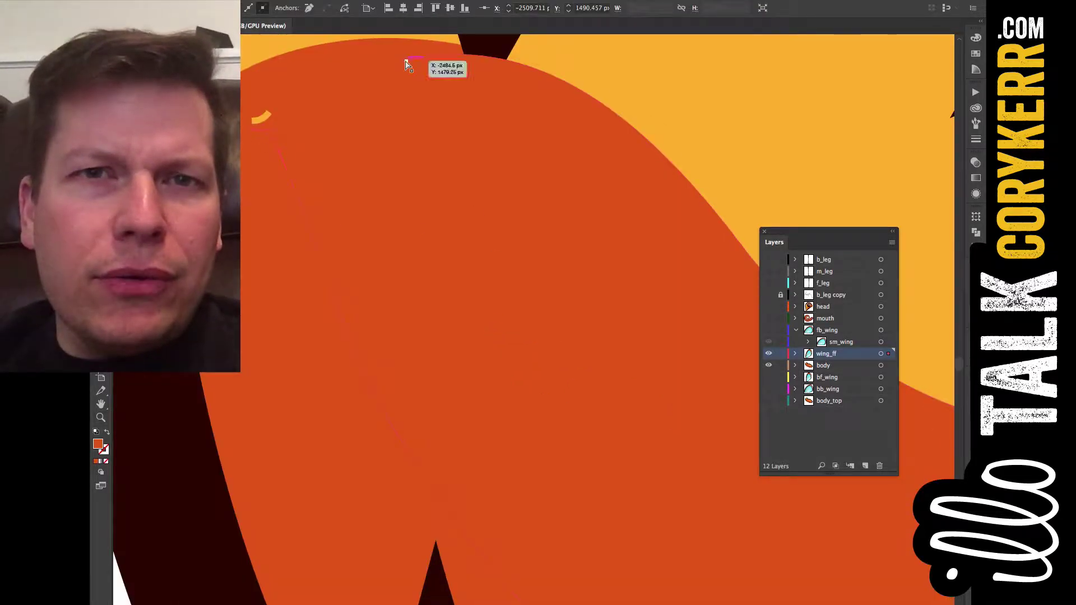
key(ctrl+alt+j)
key(Return)
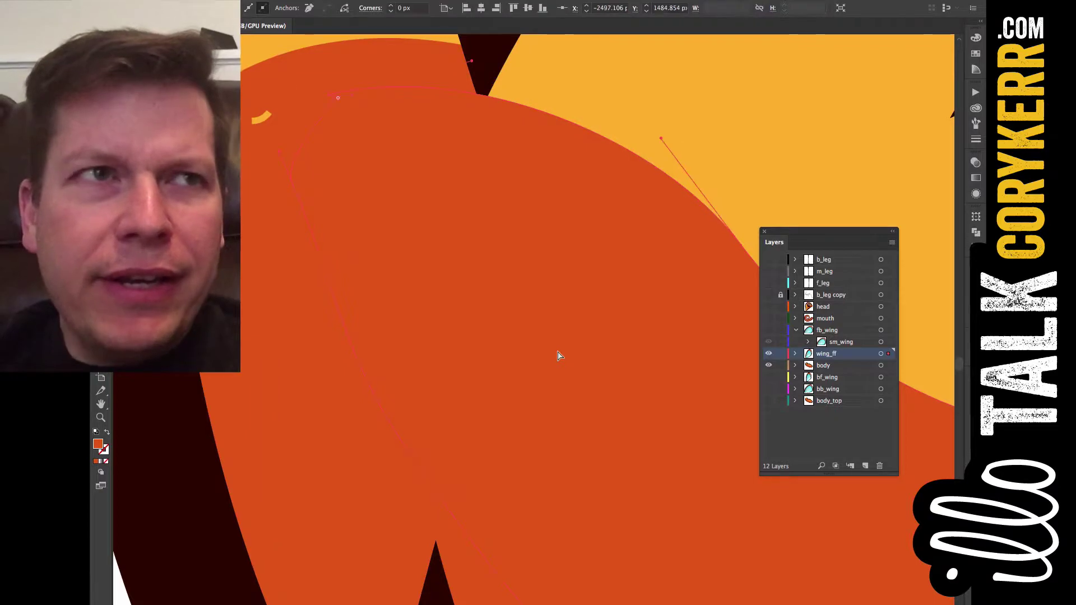
click(338, 106)
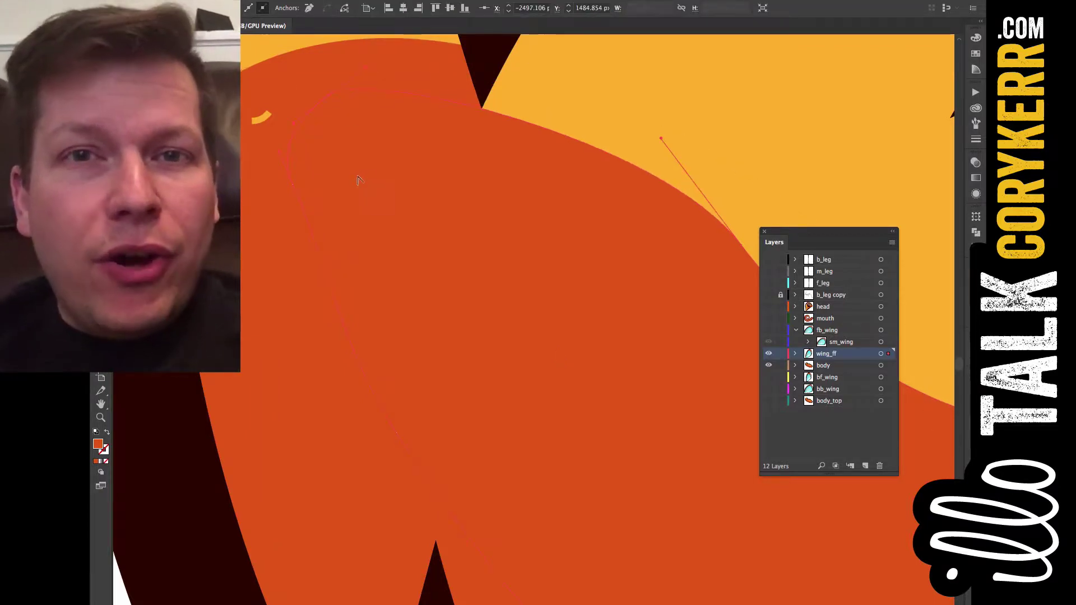
key(ctrl+shift+a)
Step: Reshape the front of the orange shading's upper edge so it rises to a point inside the first yellow fur spike
scroll(271, 145, down, 4)
scroll(271, 145, down, 2)
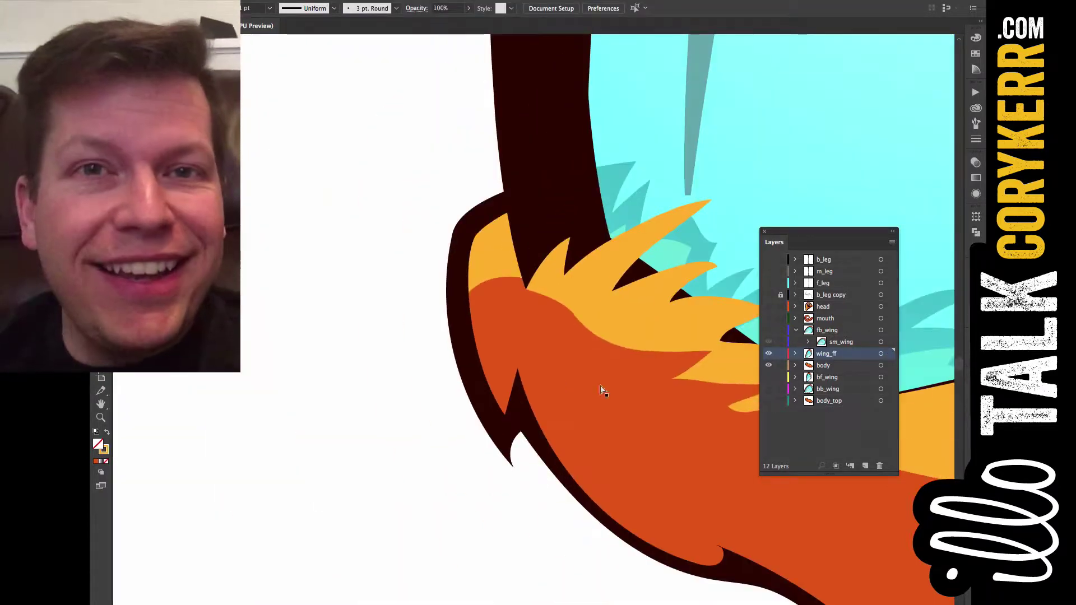
click(535, 296)
click(545, 308)
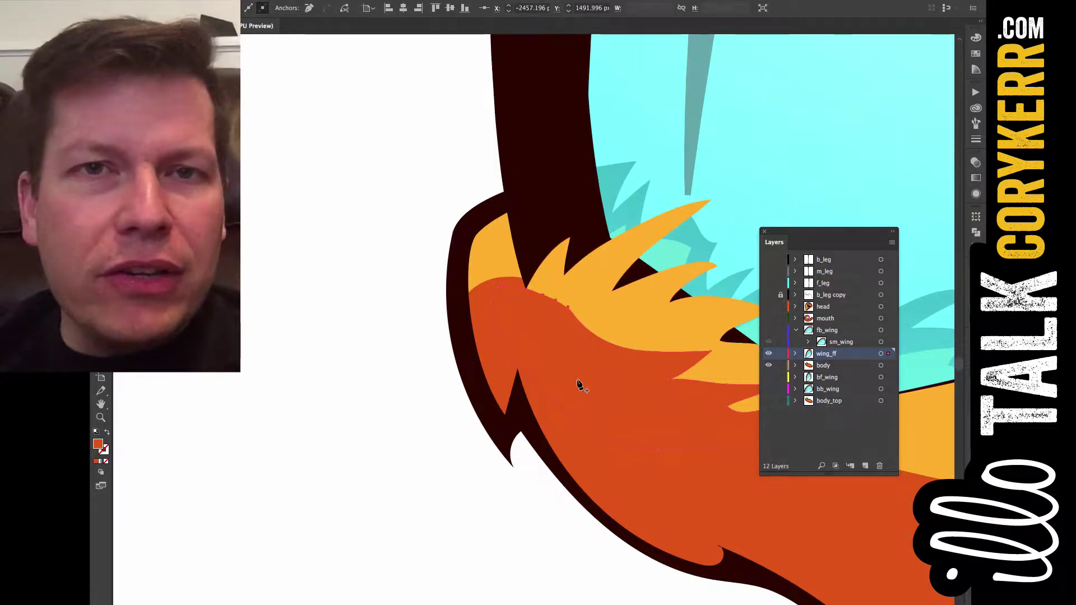
drag(554, 308, 570, 357)
Step: Reshape the rear anchors of the orange shading so its boundary with the yellow fur forms rounded, hooked curves
drag(679, 372, 490, 398)
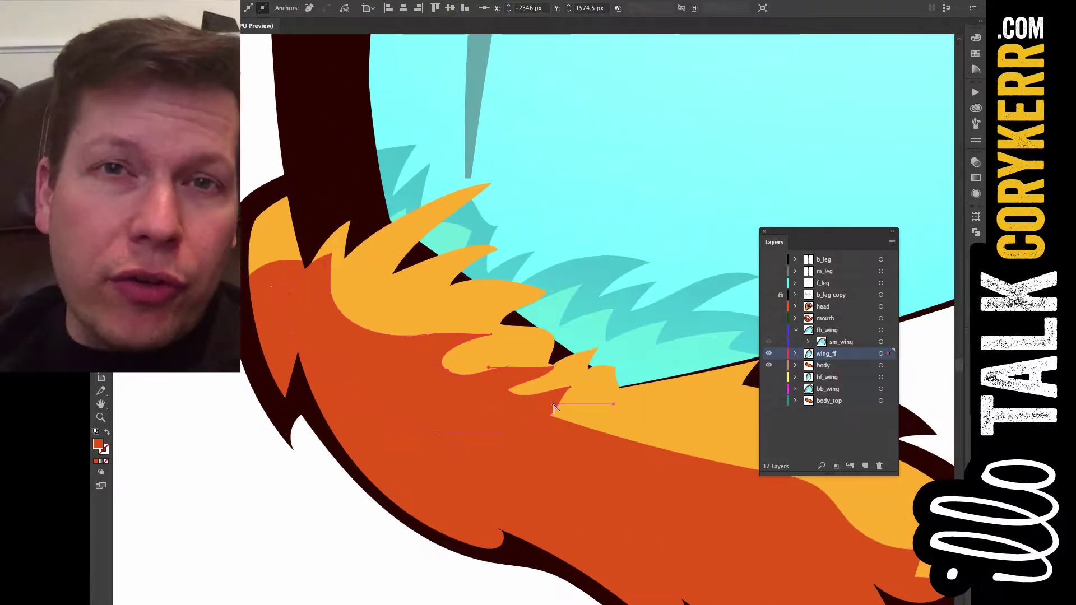
drag(554, 408, 504, 389)
click(353, 543)
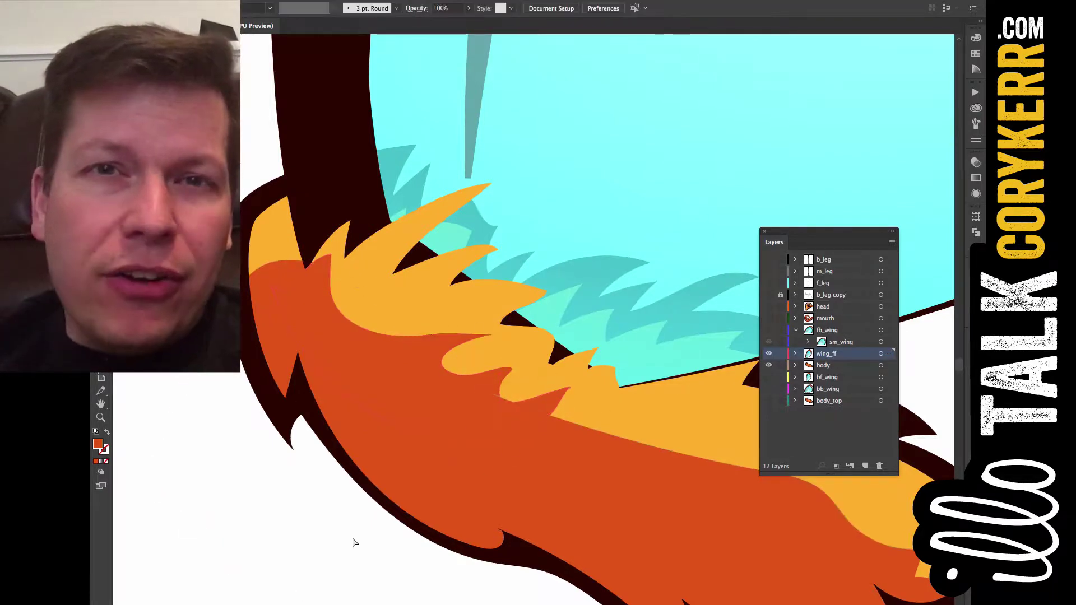
key(super+minus)
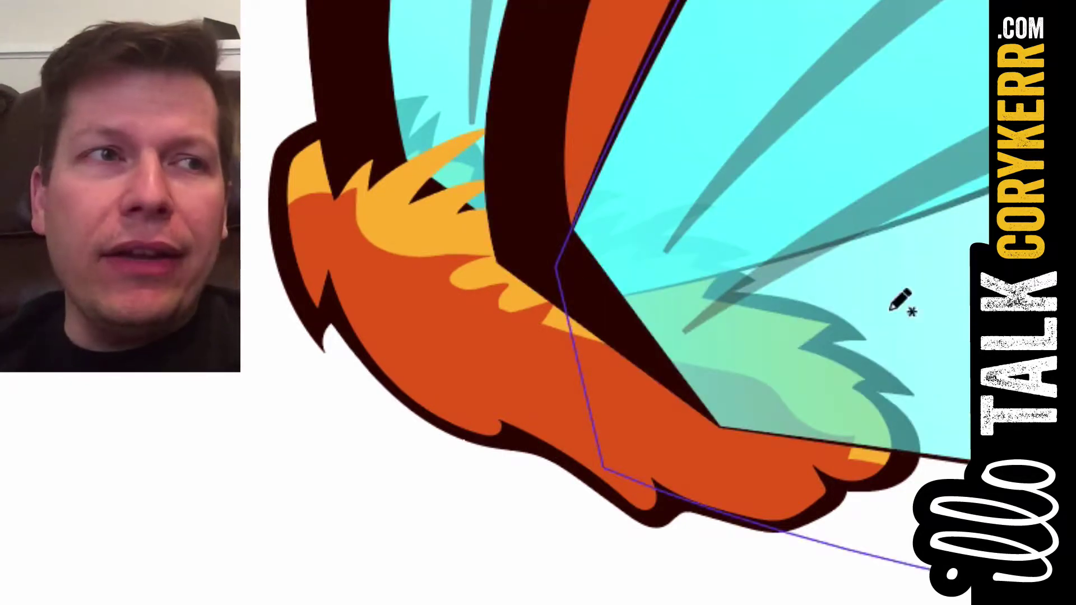
Step: Draw a jagged fur tuft across the base of the front wing, redrawing the first attempt, and fill it with the body's yellow
mouse_move(462, 247)
mouse_down()
mouse_move(529, 252)
mouse_move(576, 273)
mouse_move(656, 367)
mouse_move(617, 386)
mouse_move(444, 272)
mouse_up()
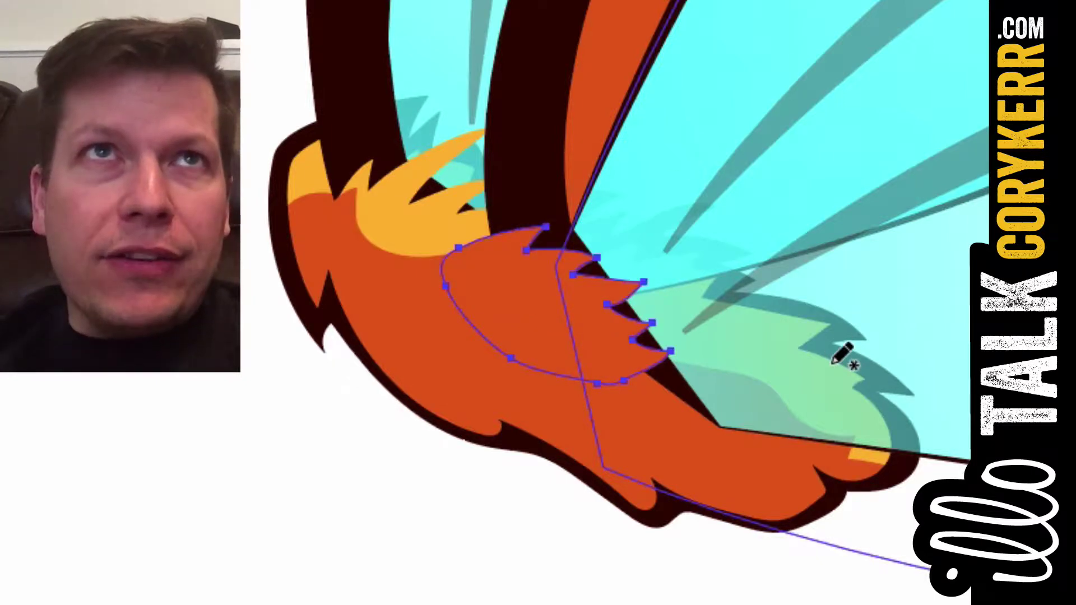
key(ctrl+z)
mouse_move(499, 278)
mouse_down()
mouse_move(495, 223)
mouse_move(567, 262)
mouse_move(745, 418)
mouse_move(497, 276)
mouse_up()
key(i)
click(886, 451)
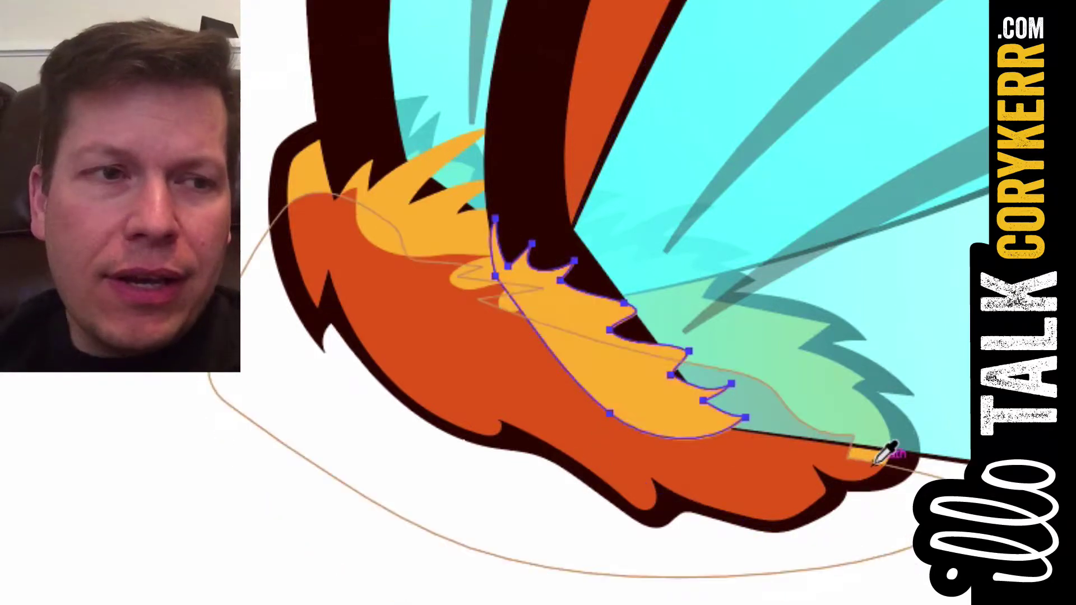
key(ctrl+shift+a)
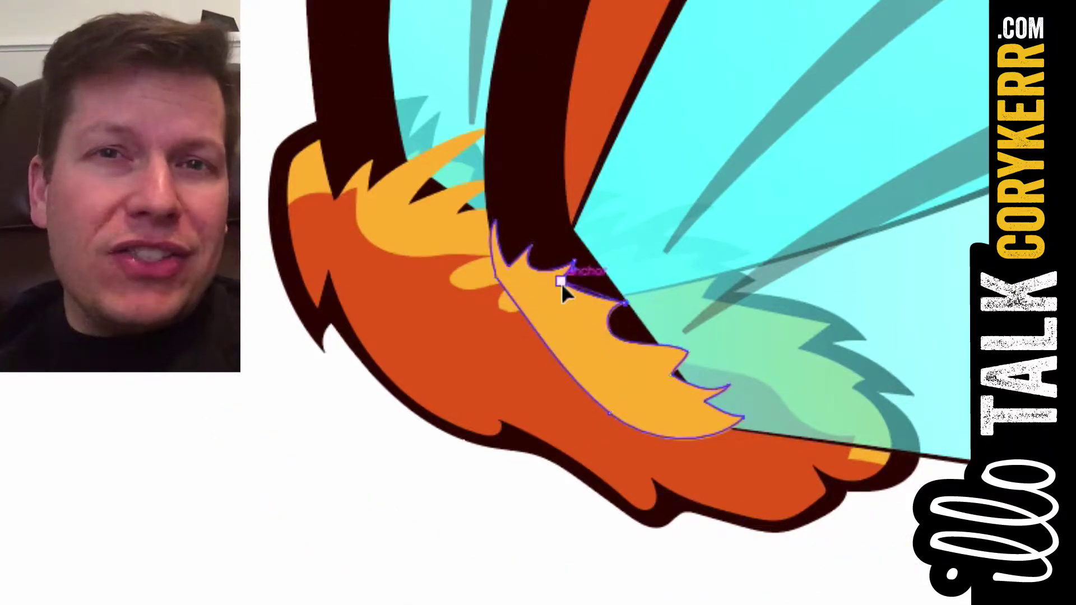
Step: Reshape the valleys between the front wing tuft's rear spikes into deeper, rounder curves
drag(688, 352, 704, 423)
drag(675, 373, 688, 374)
click(695, 583)
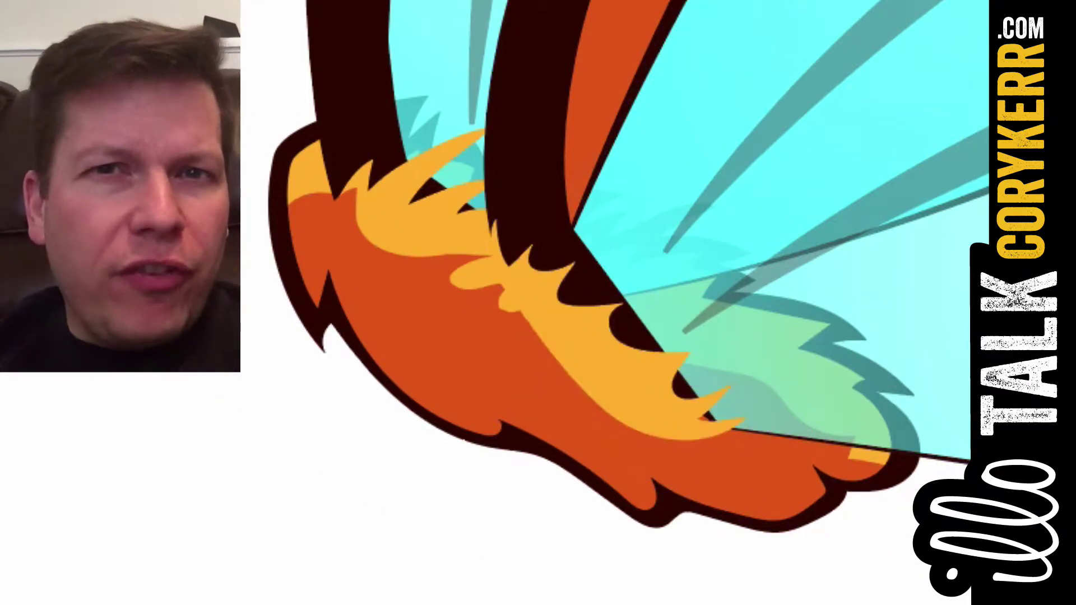
Step: Remove the front wing tuft's fill temporarily and draw a wavy dark orange shading shape along its lower part
click(673, 420)
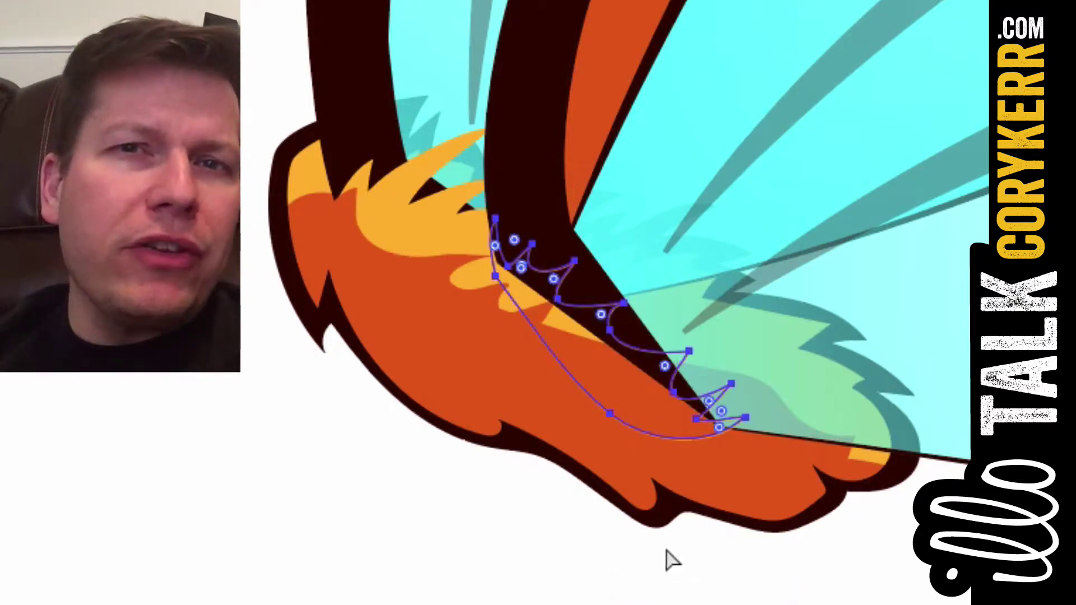
click(665, 526)
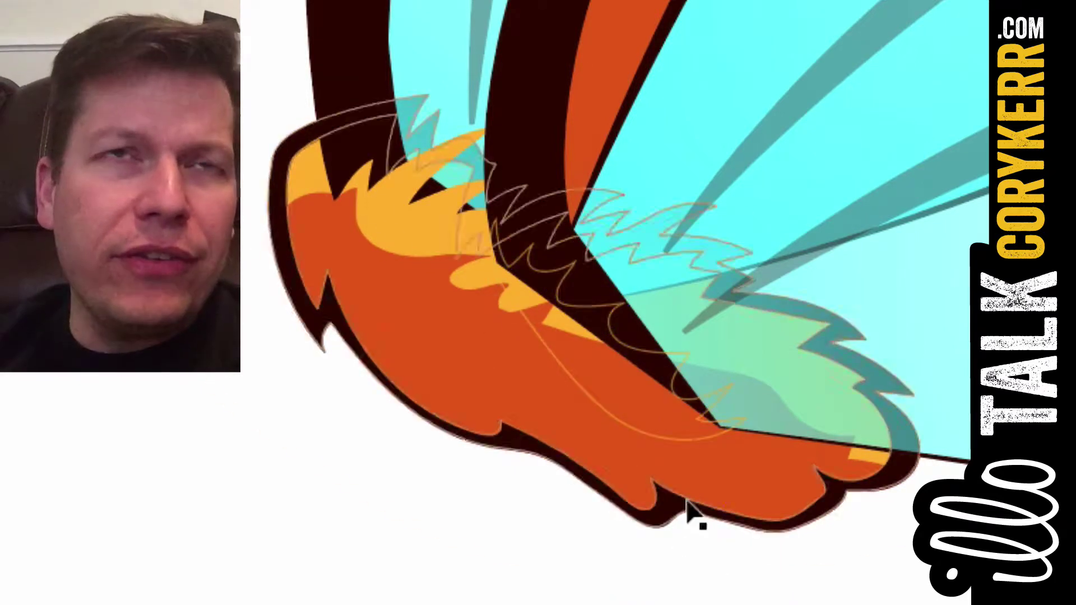
key(n)
mouse_move(483, 289)
mouse_down()
mouse_move(533, 284)
mouse_move(588, 308)
mouse_move(669, 385)
mouse_move(696, 431)
mouse_move(729, 431)
mouse_up()
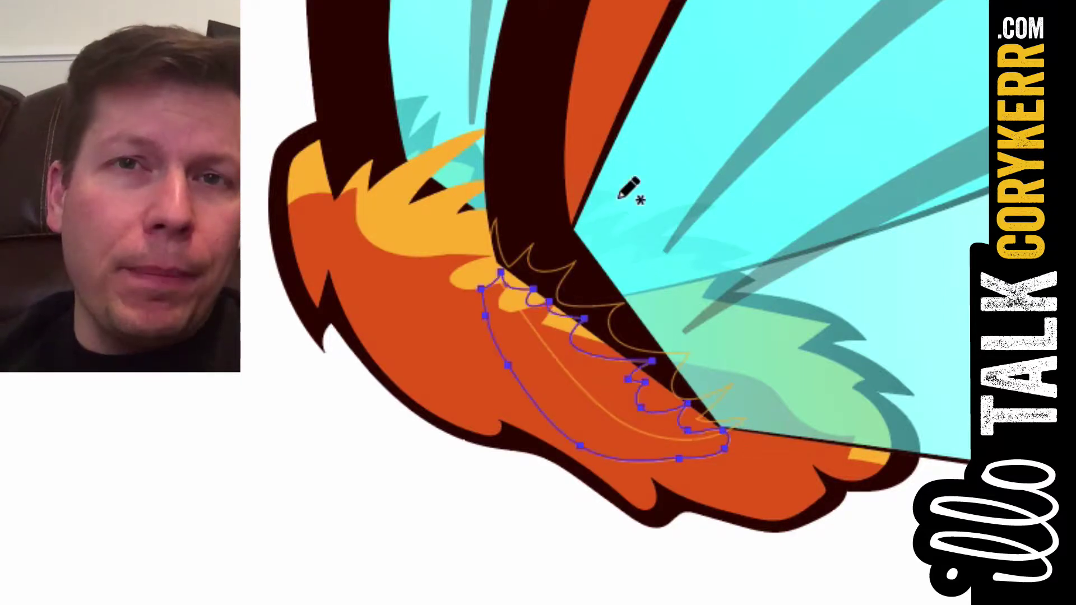
key(v)
click(719, 405)
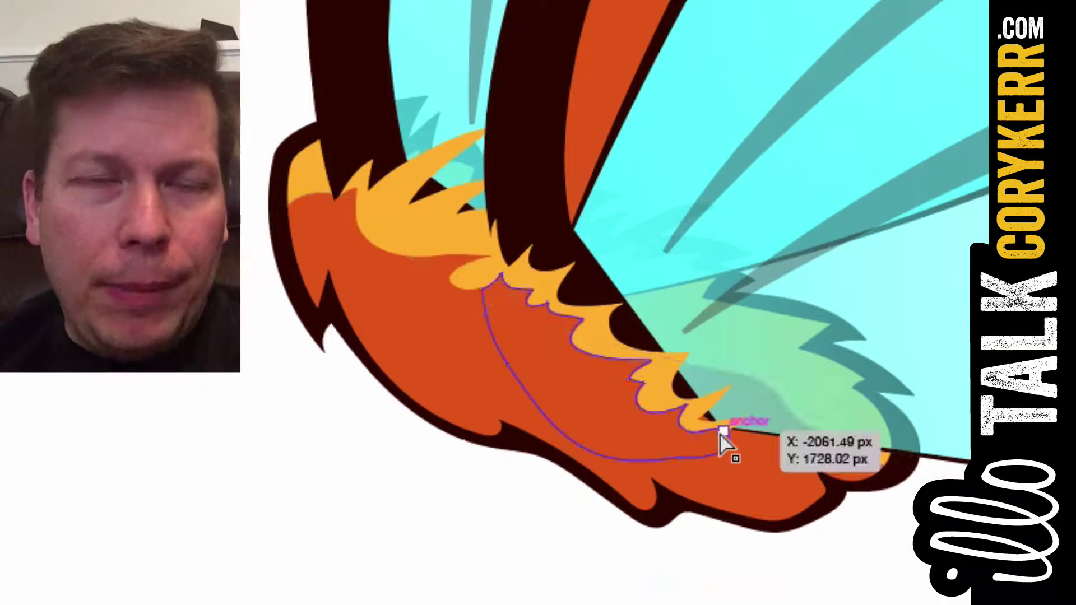
Step: Adjust the rear anchor of the front wing's orange shading and the valley between the yellow tuft's last two spikes
drag(723, 439, 728, 452)
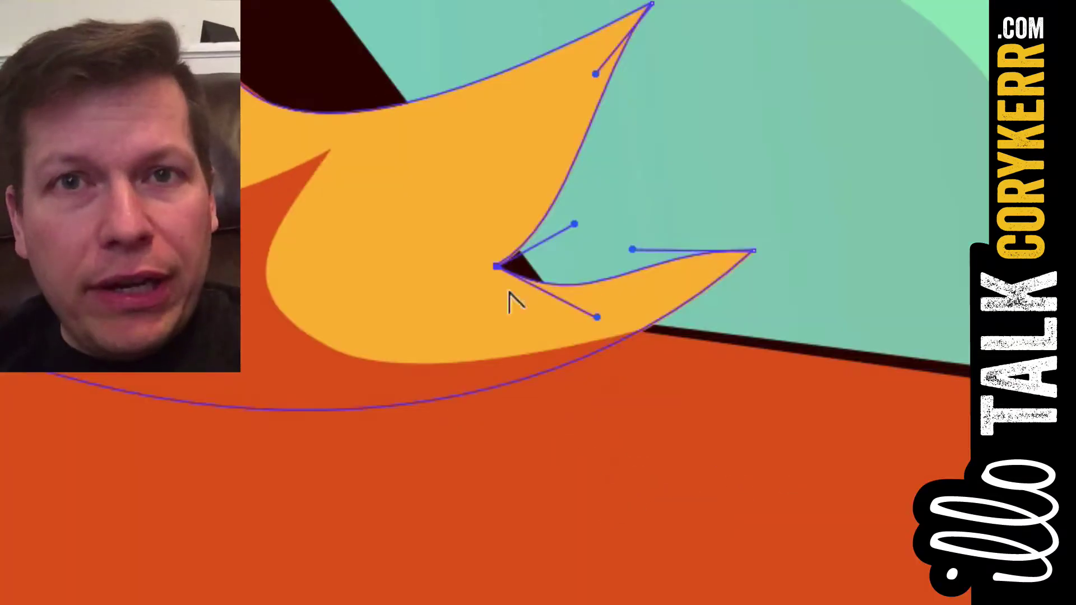
drag(512, 297, 537, 343)
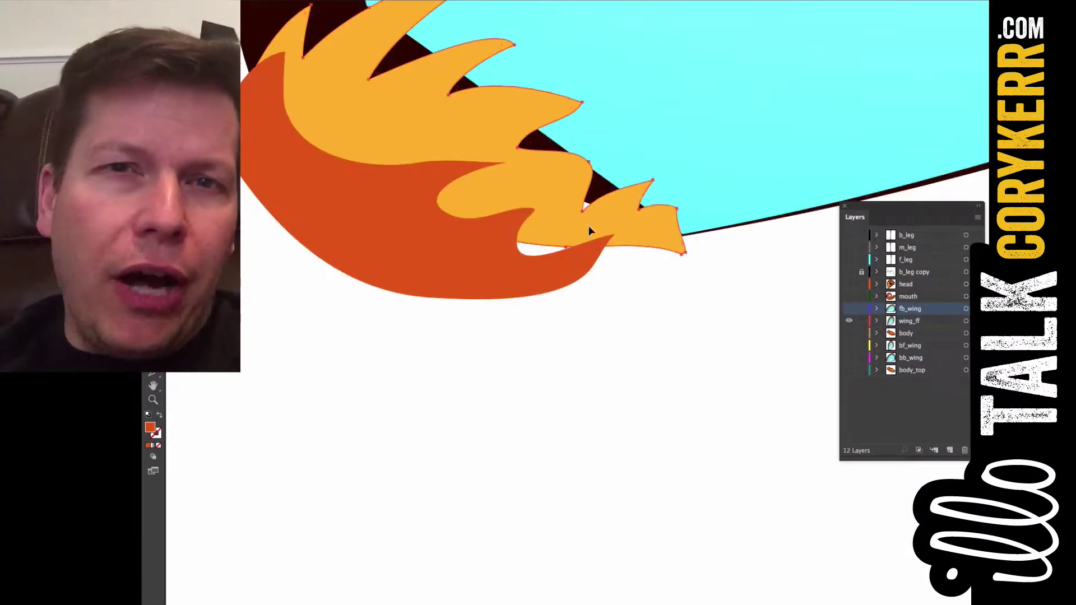
Step: Pull the lower edge of the yellow tuft on the wing_ff layer down behind the orange shading to close the gap
click(567, 252)
drag(568, 253, 593, 284)
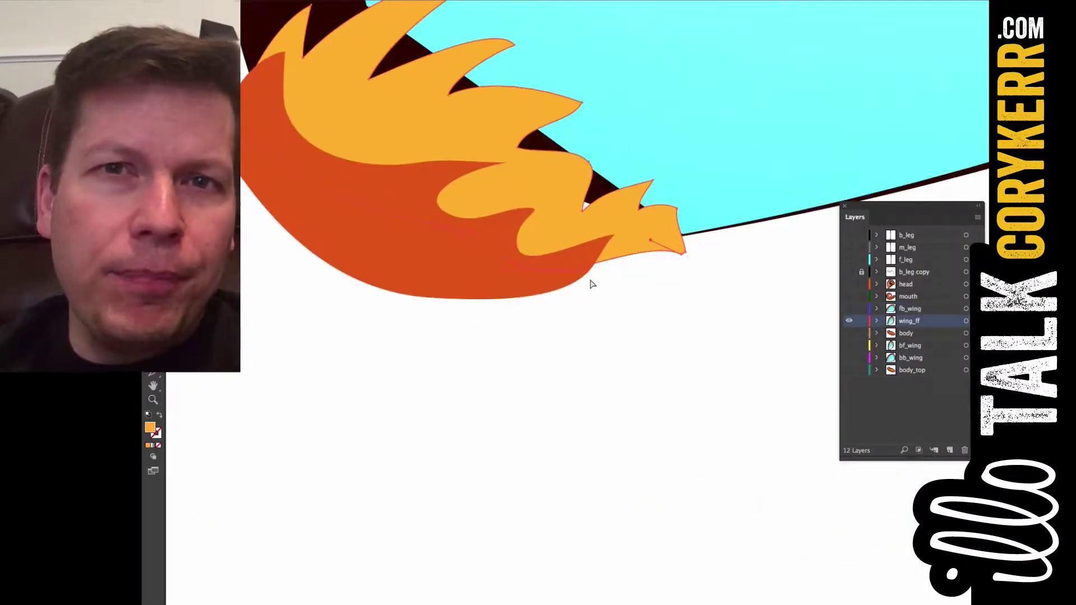
key(super+z)
key(super+z)
key(super+z)
key(super+z)
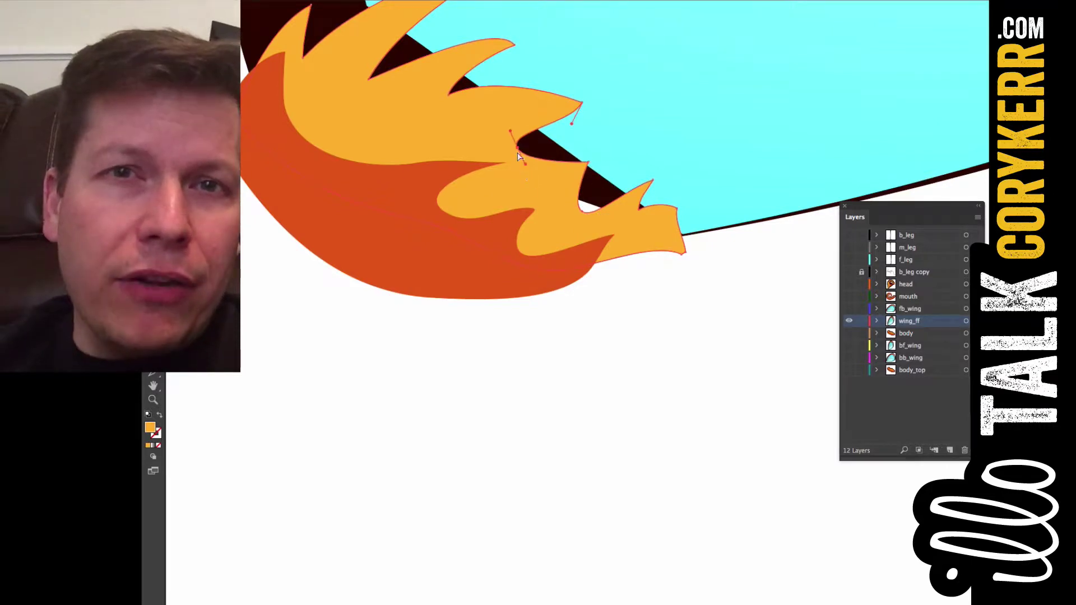
Step: Reshape the rear spikes of the wing_ff tuft into longer points with rounded valleys and round off its rear end
drag(592, 172, 588, 211)
drag(716, 163, 682, 258)
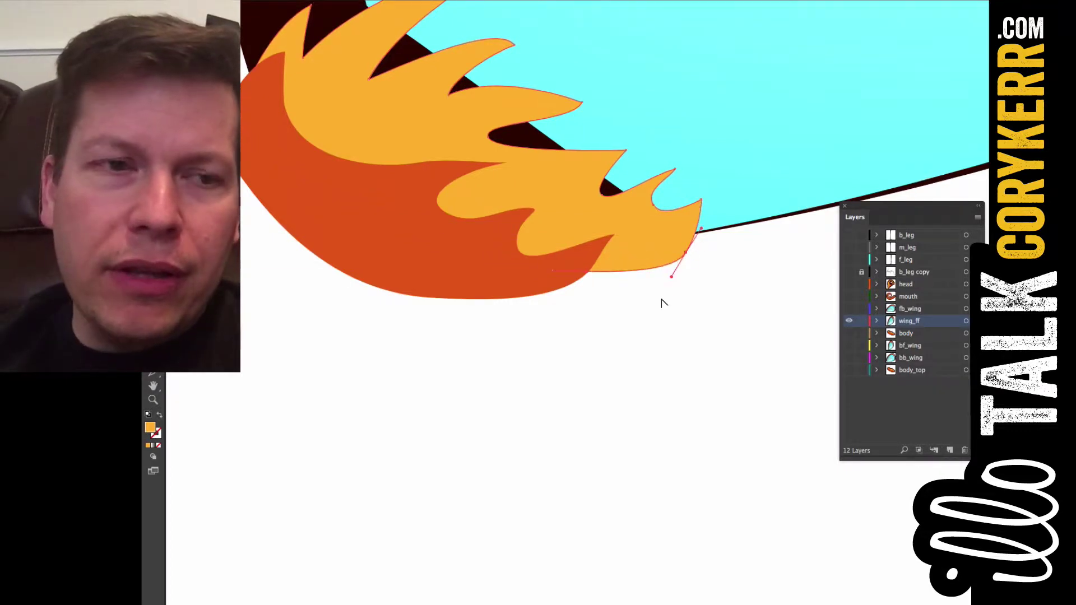
drag(663, 300, 672, 391)
Step: Round the valley between the middle spikes of the wing_ff tuft, thin the spike behind it and shorten the longest spike
scroll(672, 392, up, 2)
drag(586, 267, 585, 247)
click(701, 279)
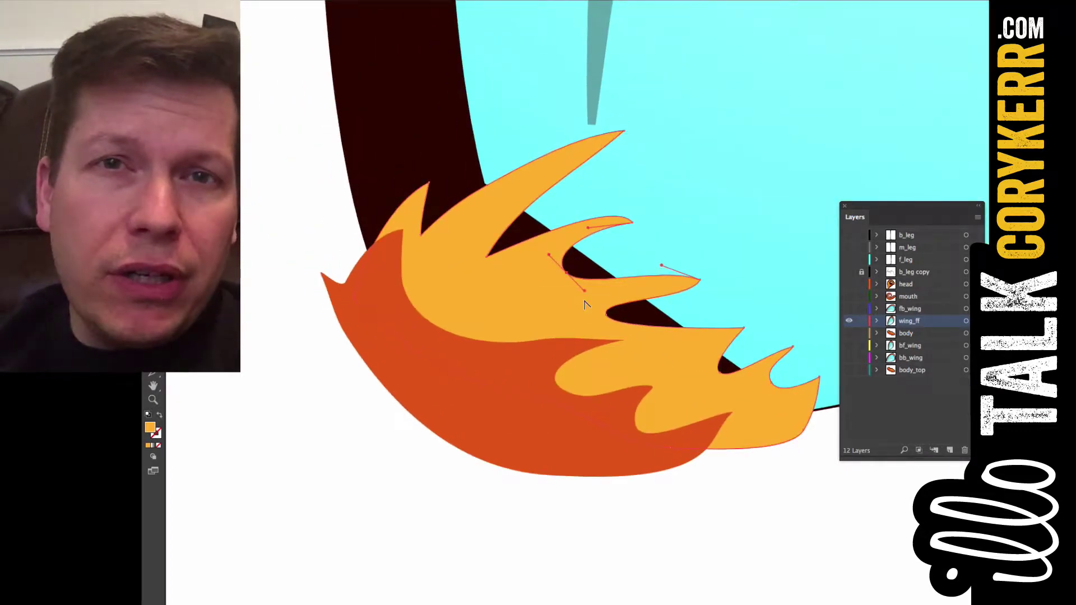
drag(645, 286, 649, 321)
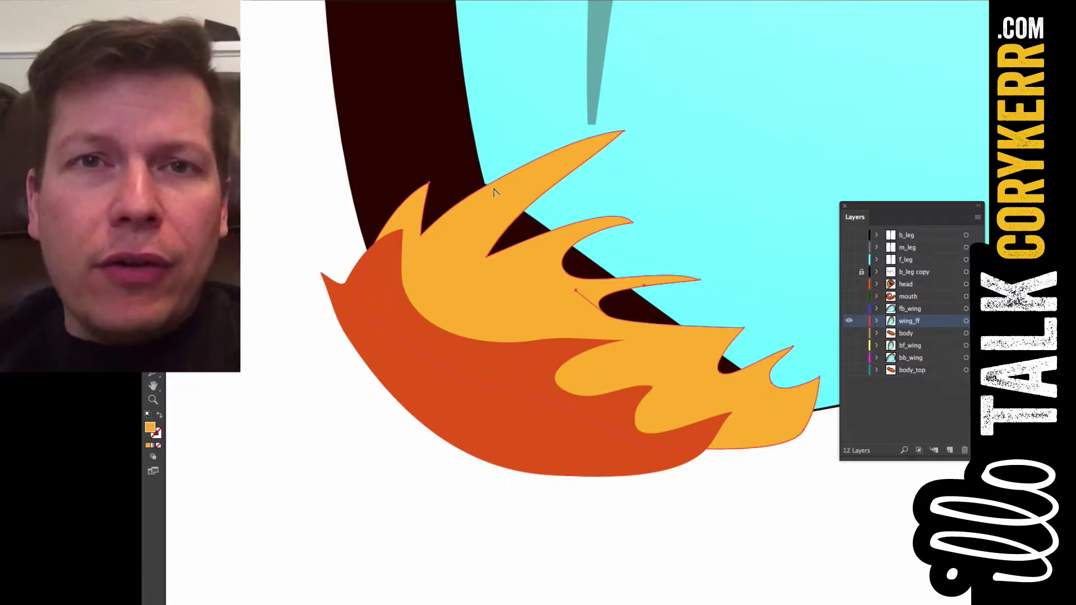
mouse_move(594, 168)
mouse_down()
mouse_move(620, 154)
mouse_move(569, 170)
mouse_move(586, 174)
mouse_up()
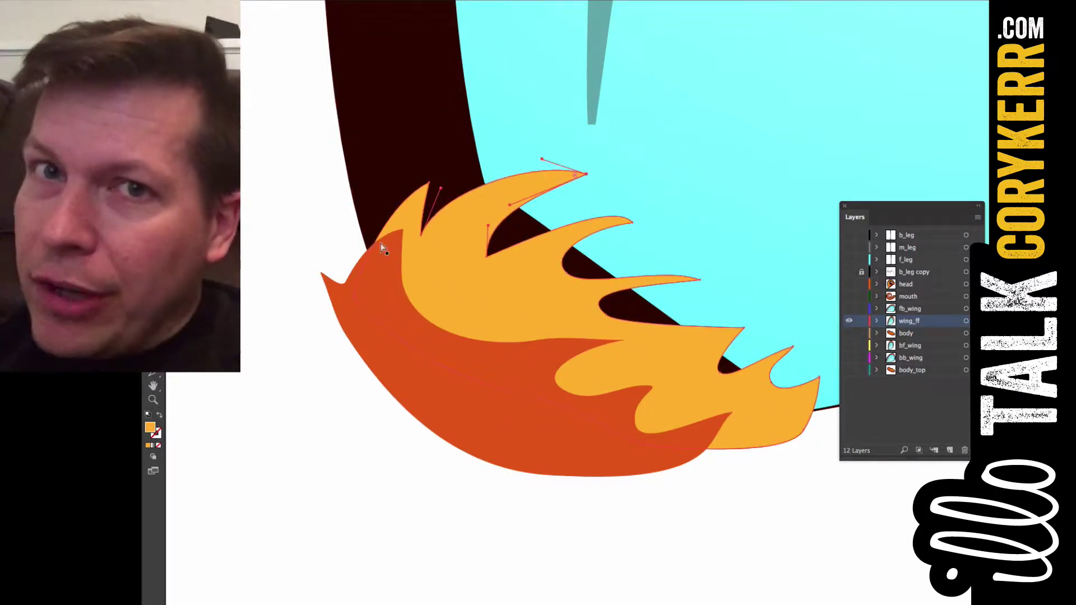
Step: Make all the artwork layers visible and bring the whole butterfly illustration into view
key(ctrl+minus)
click(849, 321)
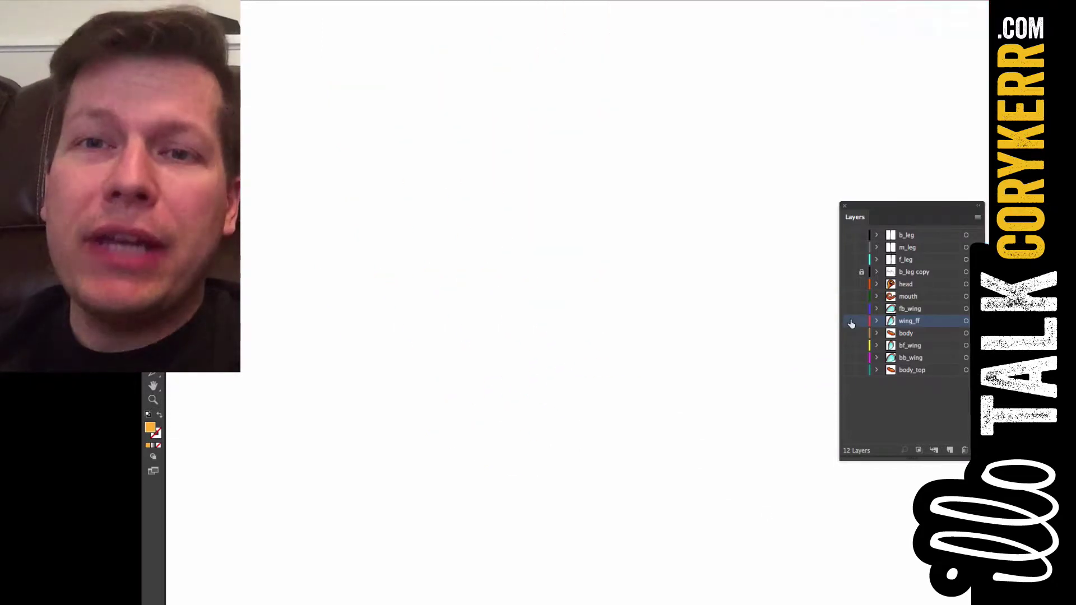
alt+click(849, 320)
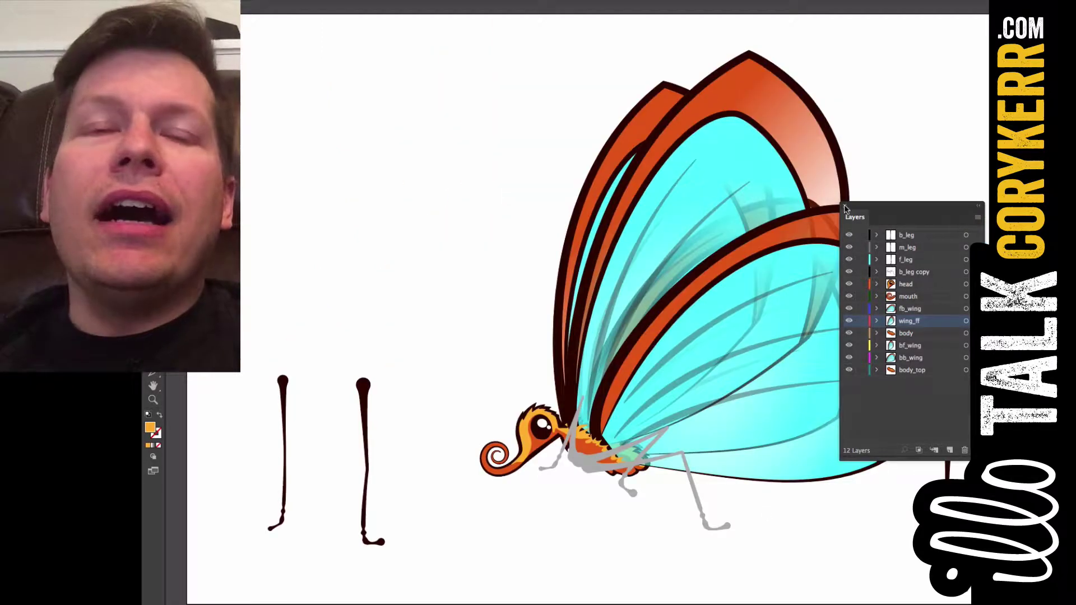
click(846, 207)
click(848, 216)
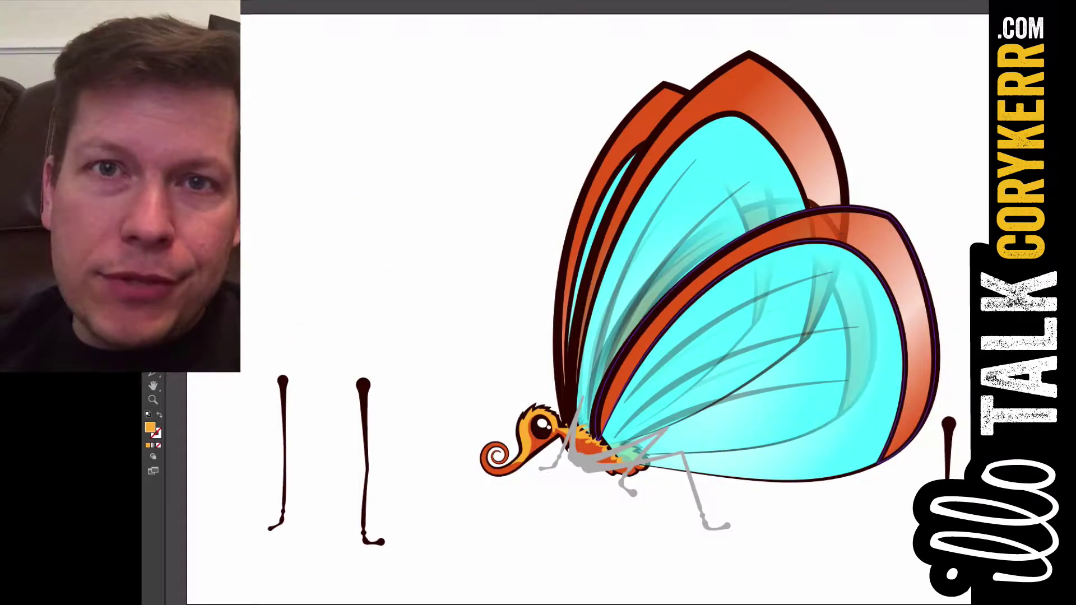
key(ctrl+minus)
key(ctrl+minus)
Step: Leave only the leg artwork visible and select all three separate legs
key(F7)
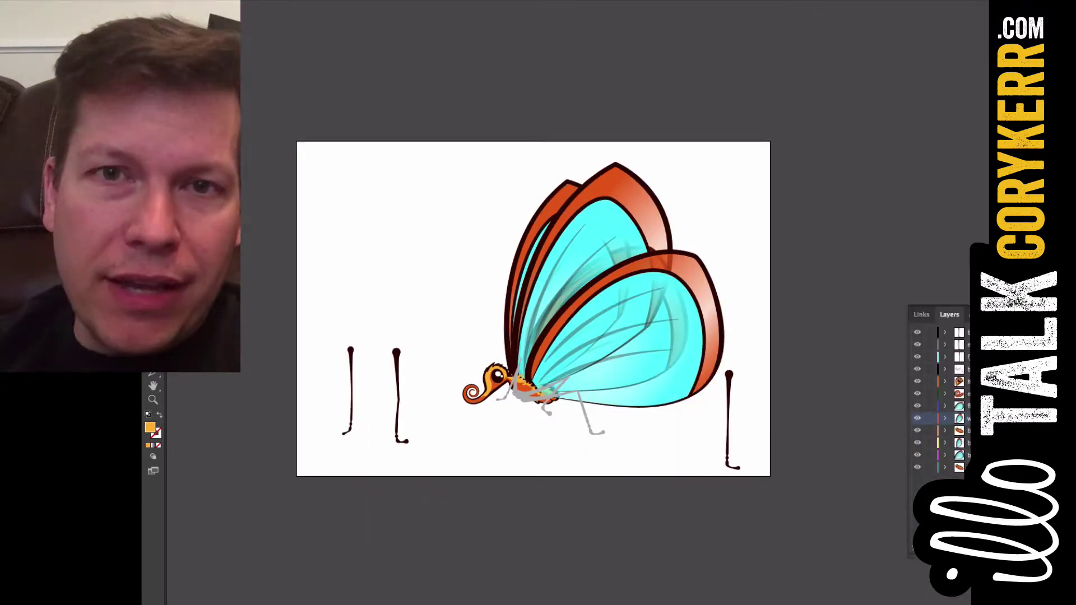
alt+click(917, 395)
key(F7)
key(ctrl+a)
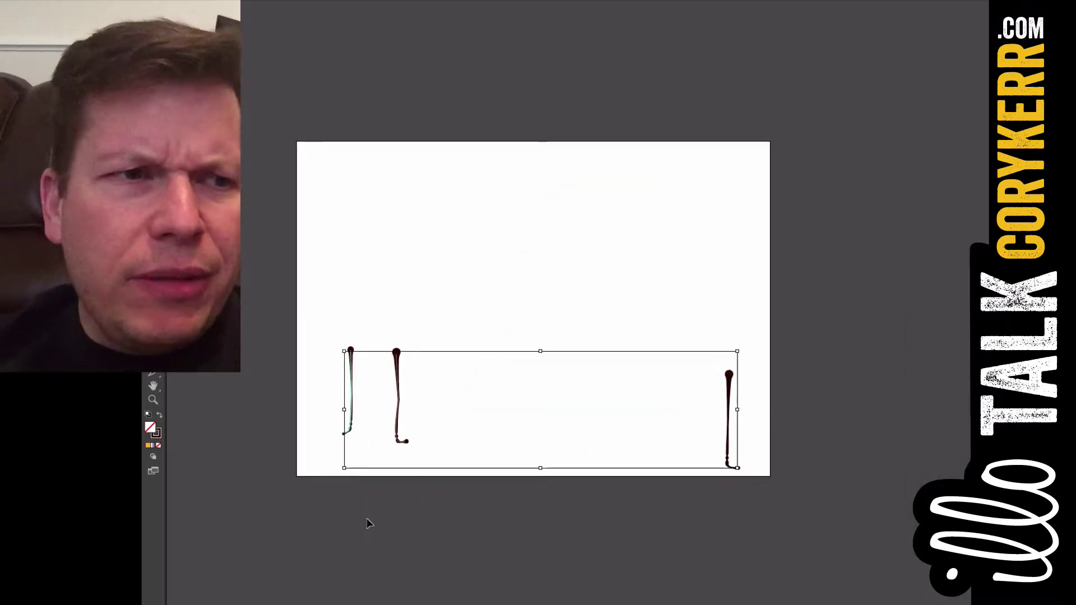
Step: Center the three selected legs on the artboard
key(shift+F7)
click(945, 218)
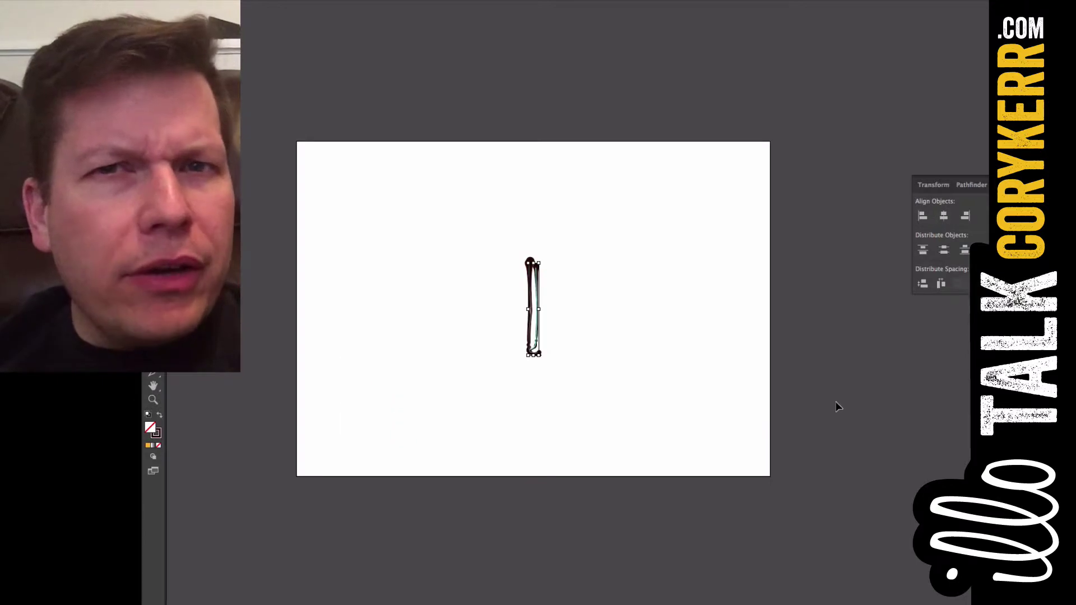
key(shift+F7)
click(431, 1)
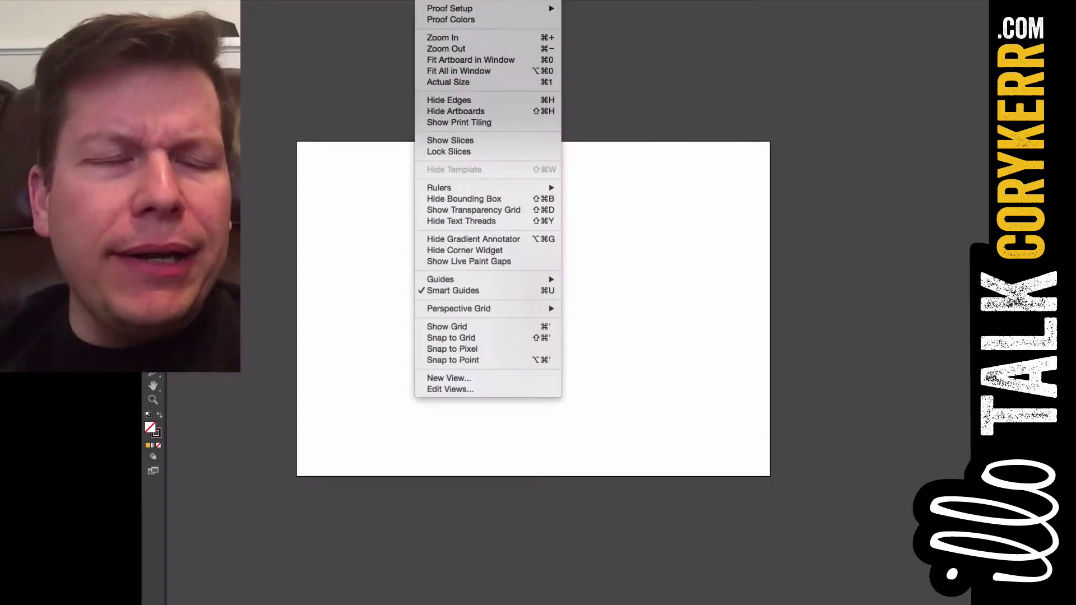
click(525, 123)
click(432, 1)
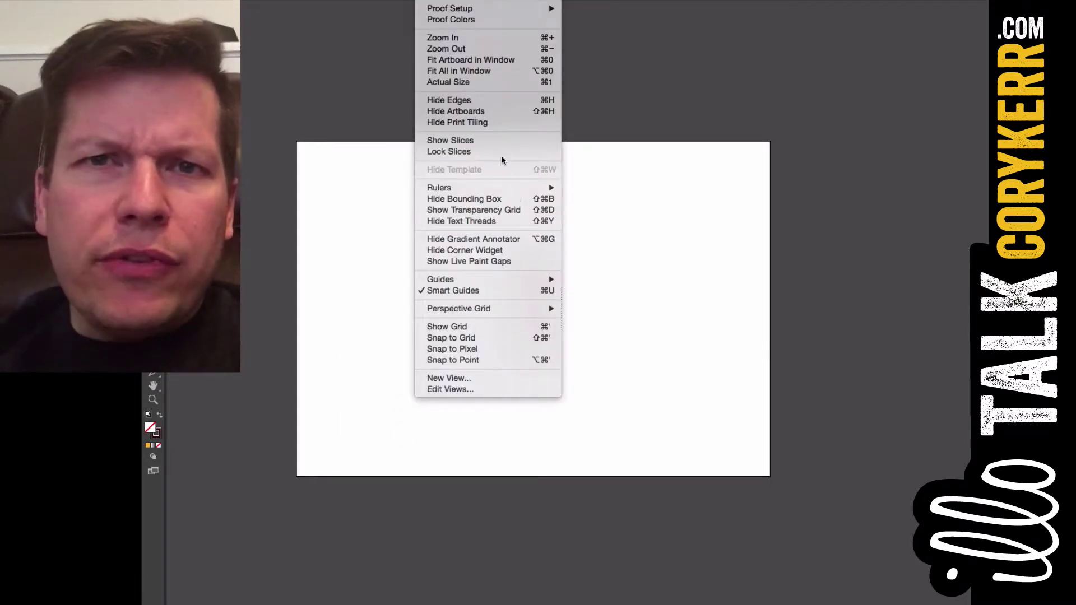
click(499, 124)
click(431, 1)
mouse_move(493, 280)
click(637, 279)
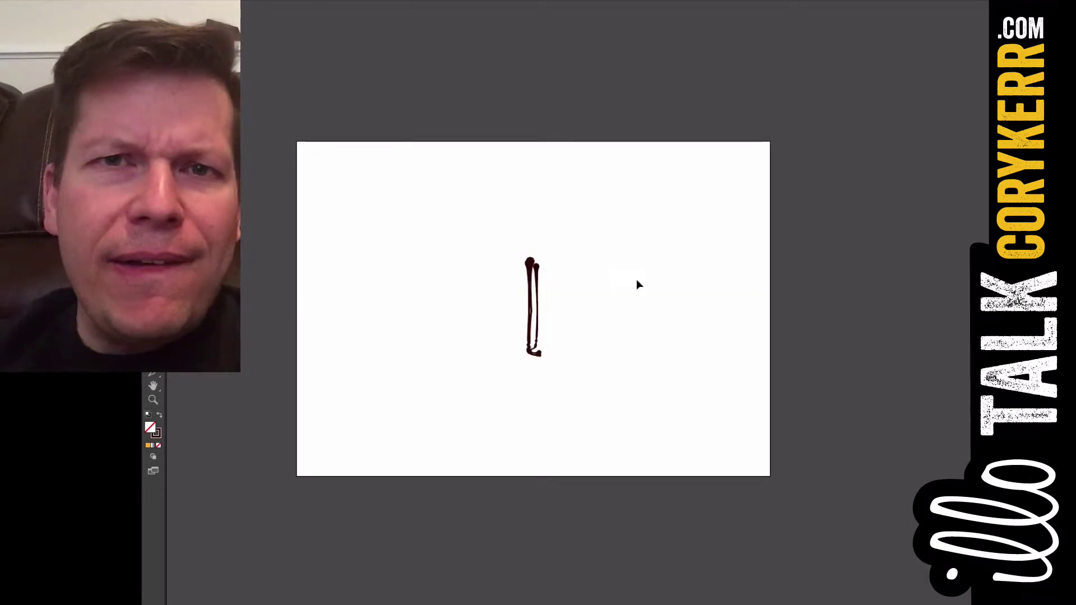
click(448, 1)
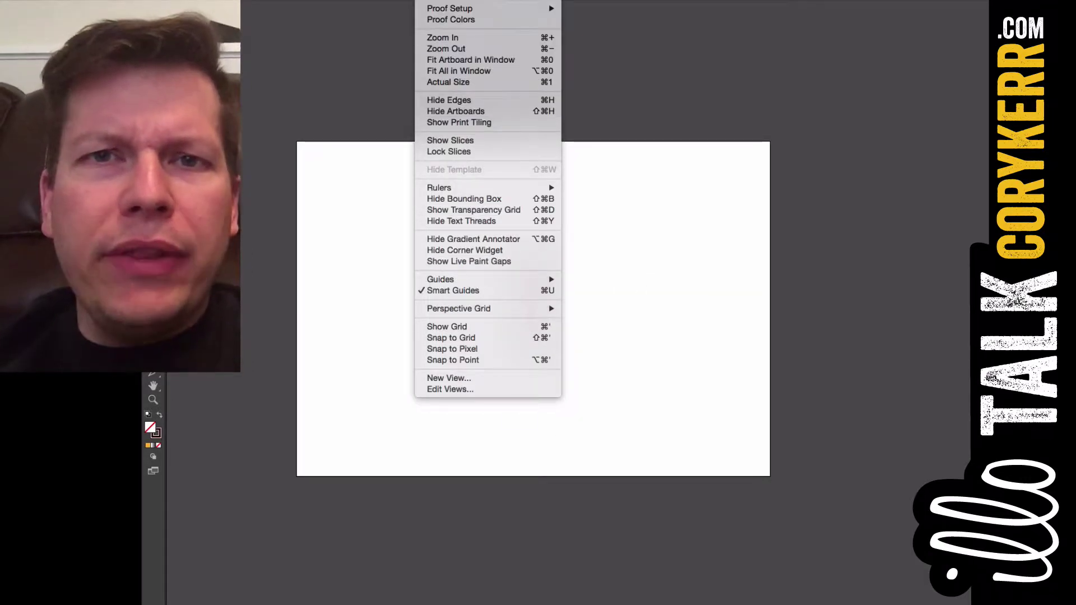
click(627, 131)
Step: Make all the hidden wing, body and leg layers visible again together with the separate legs
key(F7)
click(918, 369)
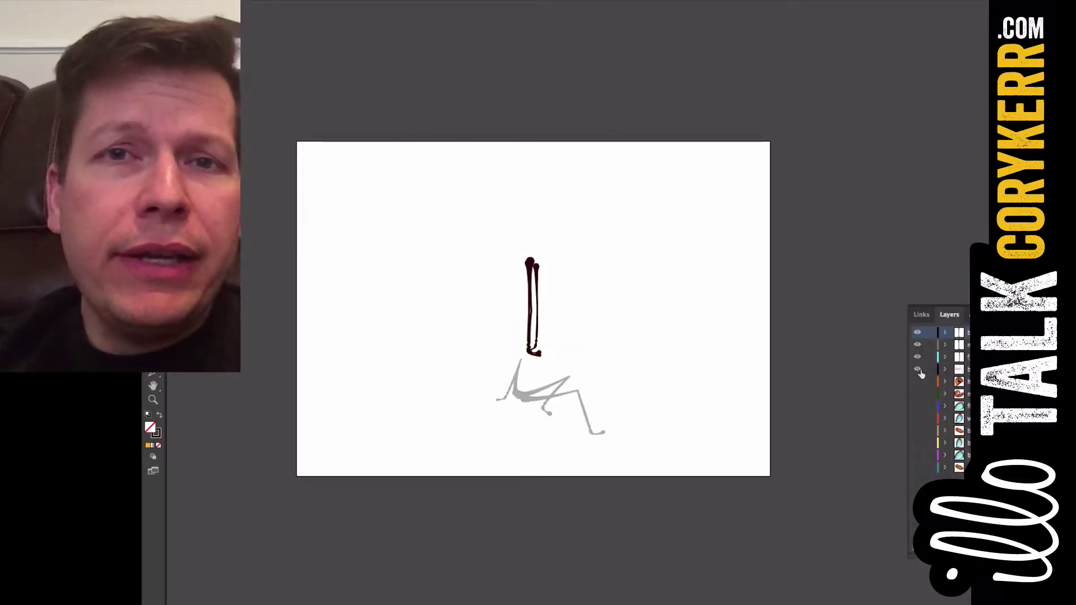
drag(918, 383, 918, 467)
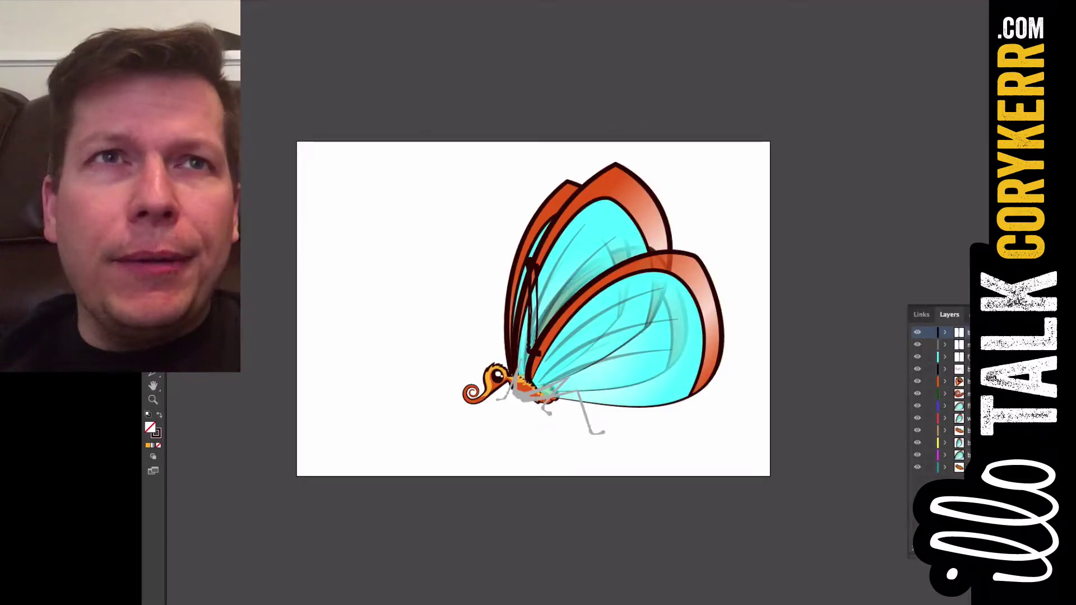
Step: Heighten the artboard to a square and move all the butterfly artwork up toward its upper edge
key(shift+o)
key(F7)
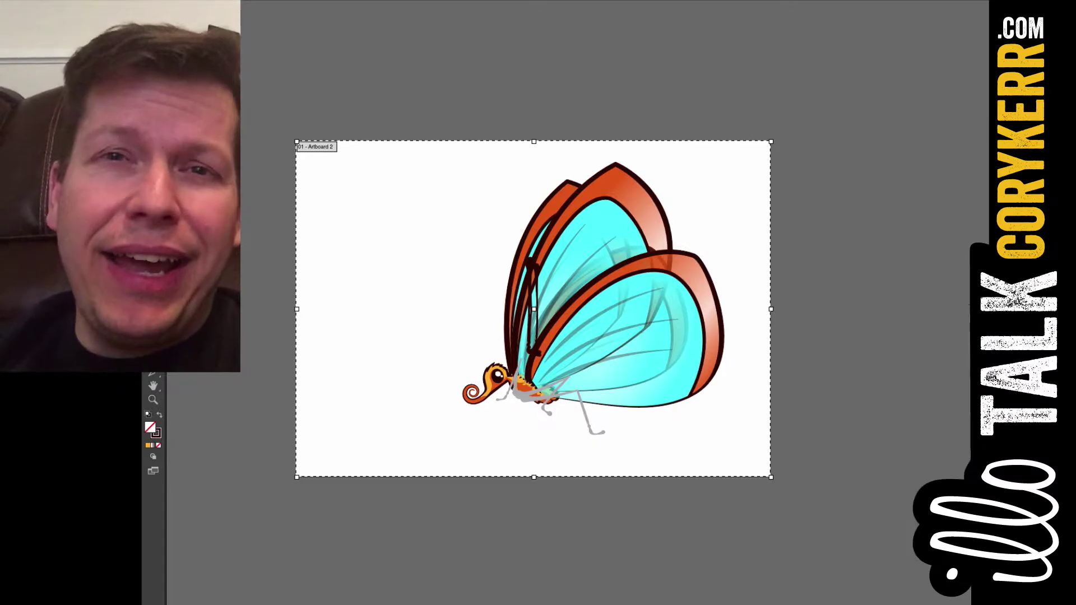
key(Return)
key(Escape)
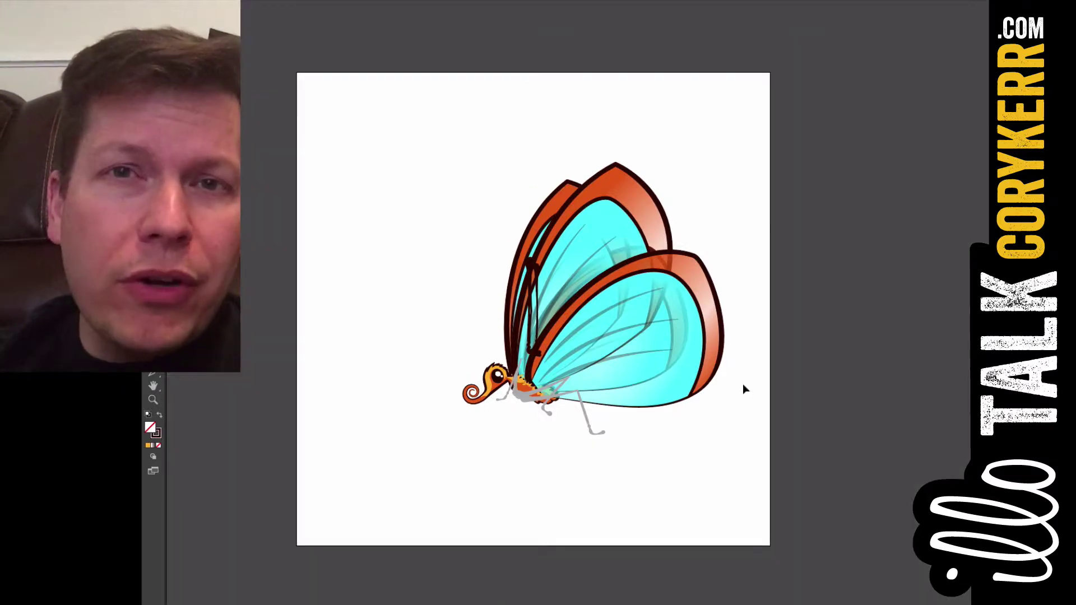
key(ctrl+a)
drag(701, 336, 651, 271)
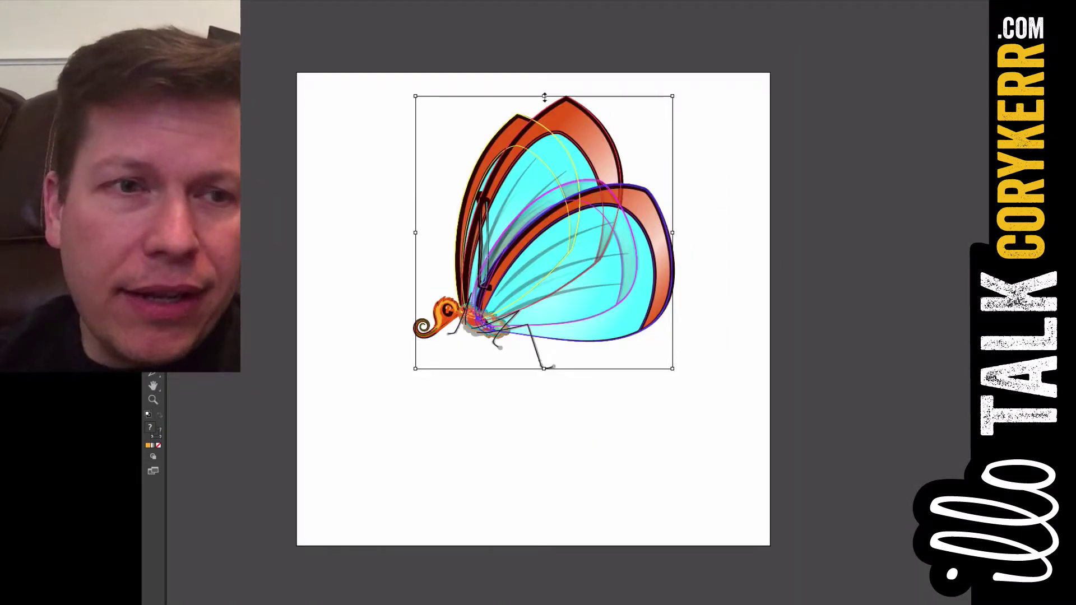
Step: Try to reflect all the butterfly artwork across a horizontal axis
drag(544, 96, 540, 590)
key(ctrl+z)
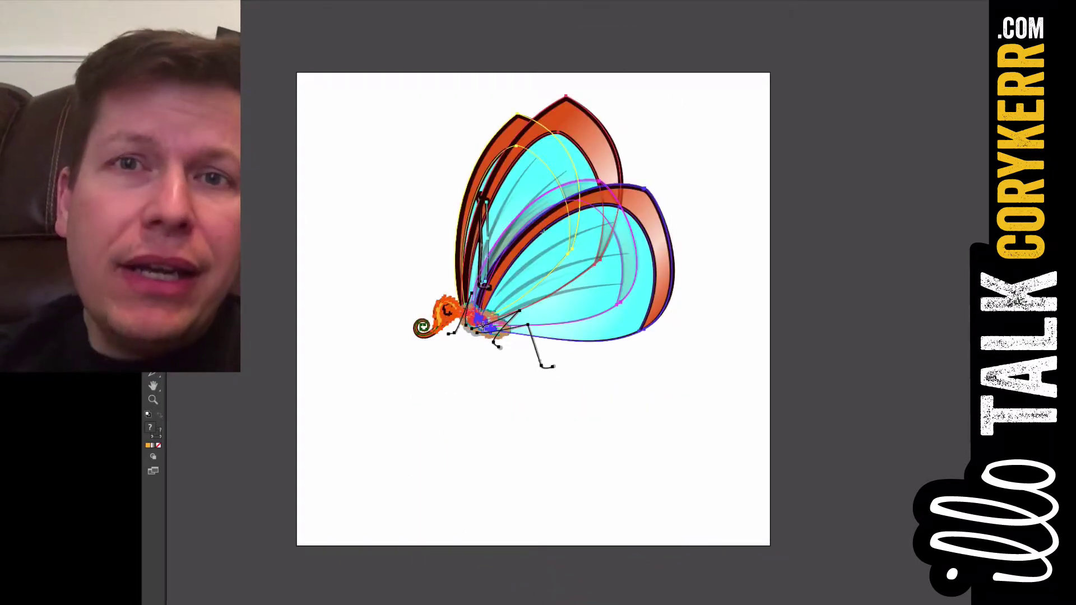
alt+click(483, 324)
click(699, 353)
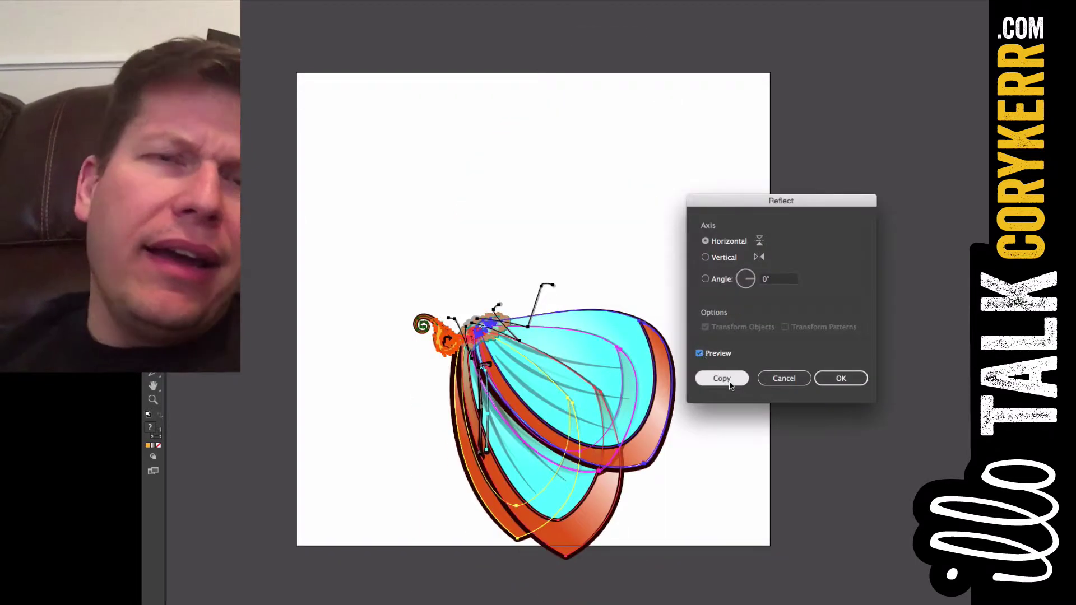
click(783, 379)
Step: Increase the artboard's height so it is slightly taller than it is wide
key(shift+o)
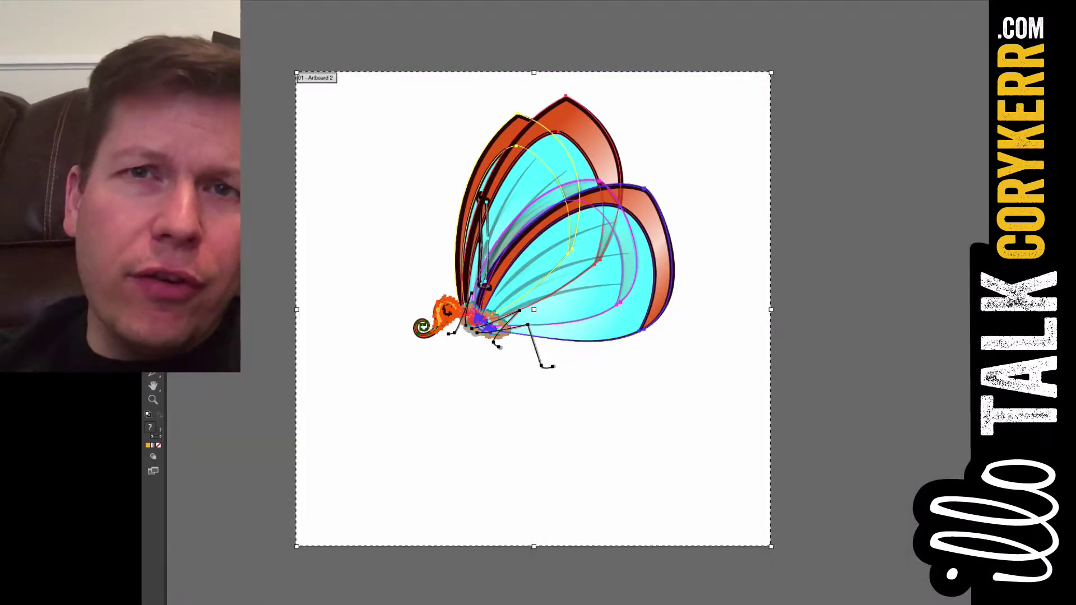
key(Return)
key(v)
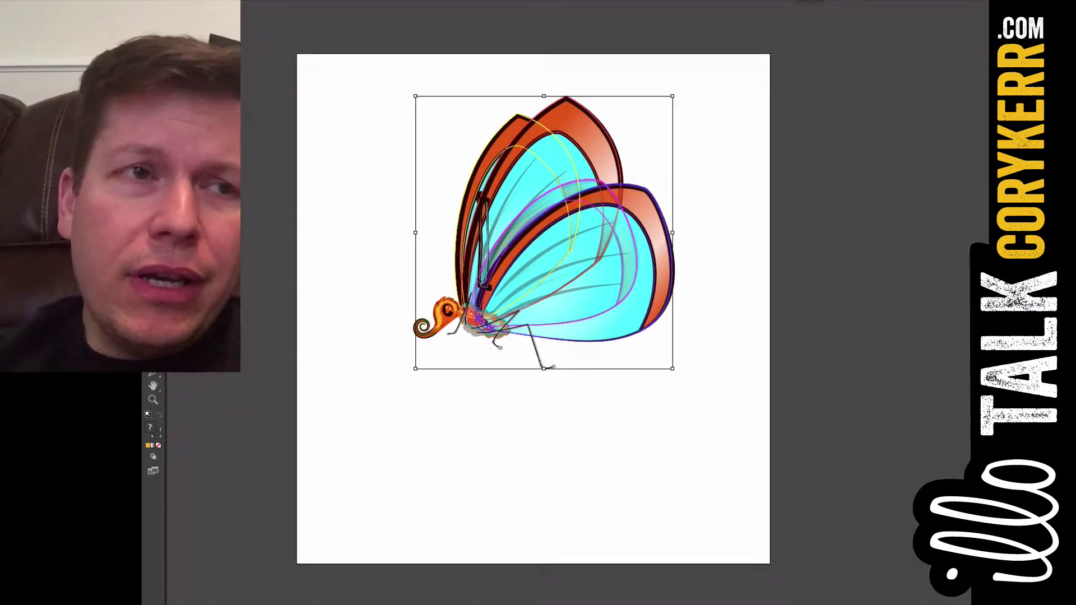
Step: Rotate the whole butterfly counterclockwise so its head tips downward and place it in the artboard's upper half
drag(639, 293, 647, 280)
drag(687, 358, 732, 242)
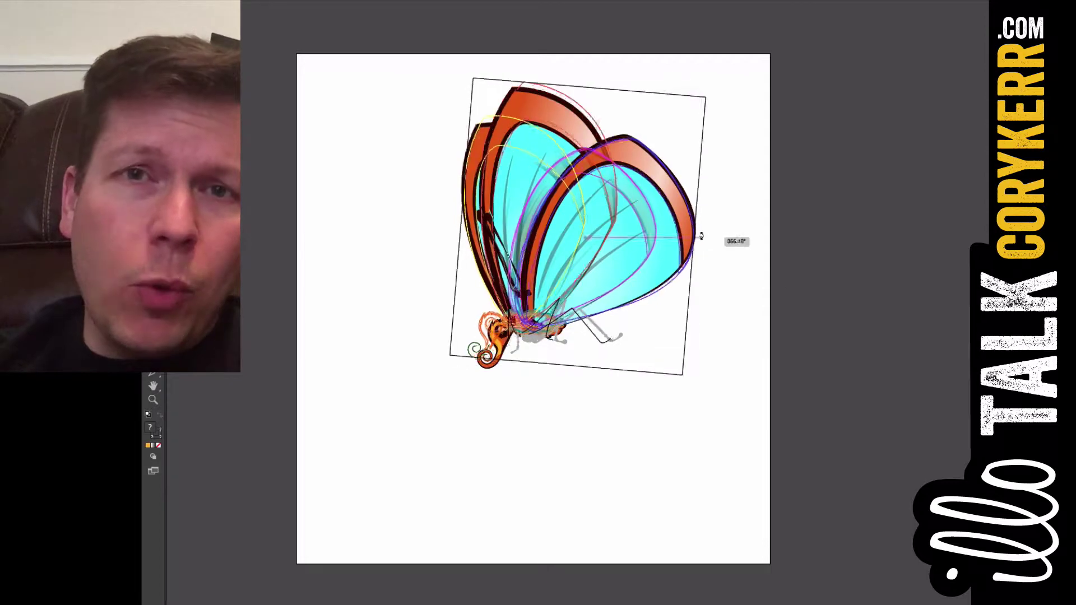
key(ctrl+z)
drag(651, 254, 623, 264)
click(772, 432)
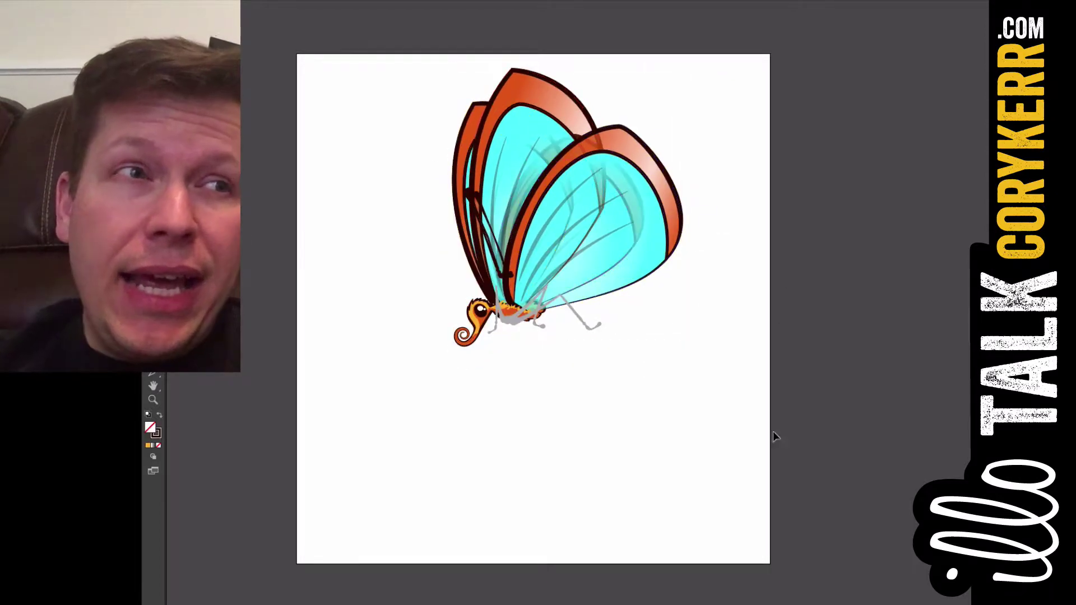
Step: Hide the butterfly's other layers so only the separate legs show, and move the legs toward the artboard's center
click(1056, 336)
drag(918, 375, 917, 479)
click(506, 276)
drag(505, 291, 542, 349)
Step: Stand the separate legs upright and overlapping at the artboard's center, undoing the unwanted adjustments
key(z)
click(594, 367)
key(v)
mouse_move(616, 305)
mouse_down()
mouse_move(601, 302)
mouse_move(615, 302)
mouse_move(608, 311)
mouse_up()
key(ctrl+z)
key(ctrl+z)
key(ctrl+z)
key(ctrl+z)
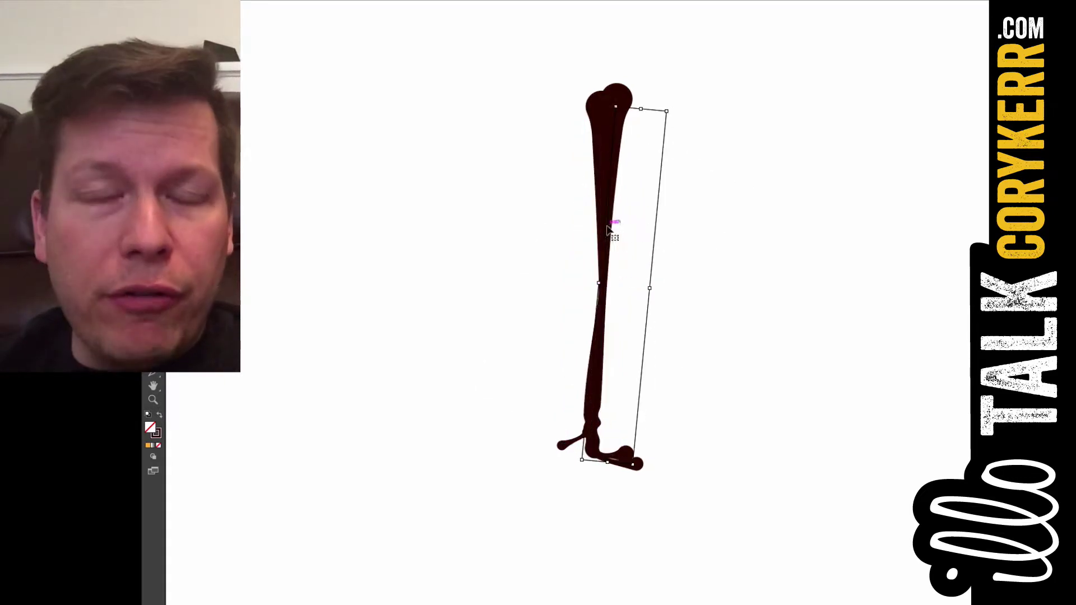
Step: Restore the visibility of all butterfly layers and fit the artboard in the window
key(F7)
drag(918, 374, 901, 499)
key(ctrl+0)
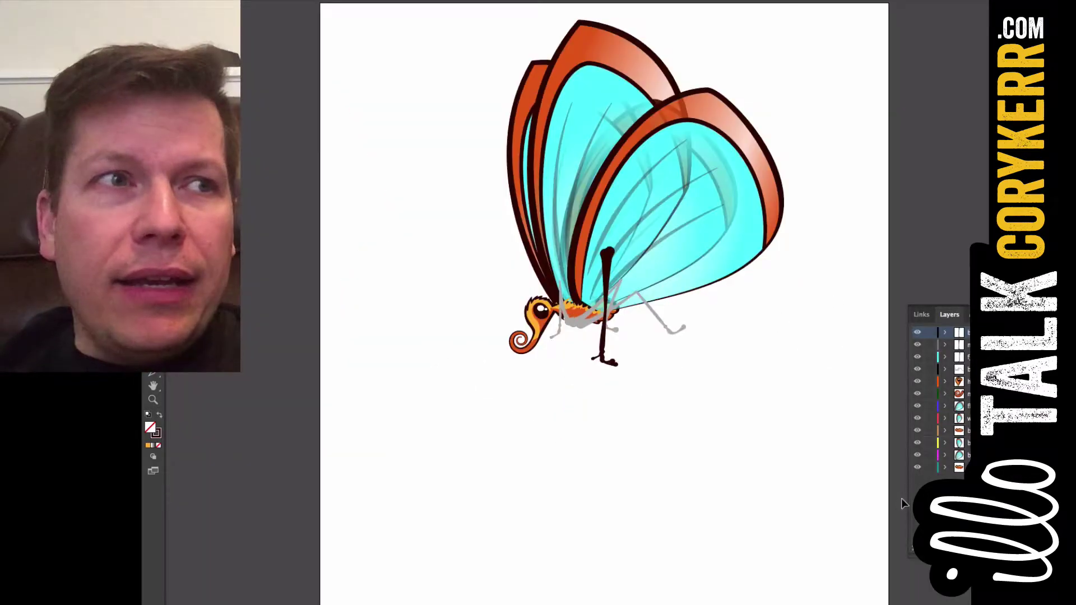
Step: Switch to After Effects and start importing butterfly_glasswing_legs.ai from the butterfly folder
key(super+Tab)
key(super+Tab)
key(super+Tab)
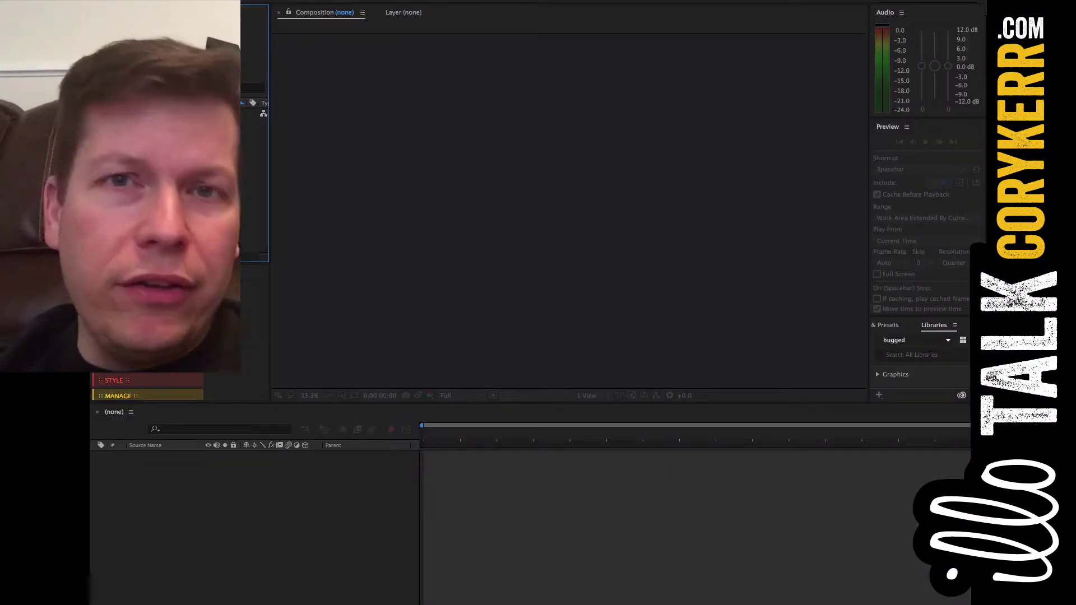
click(428, 129)
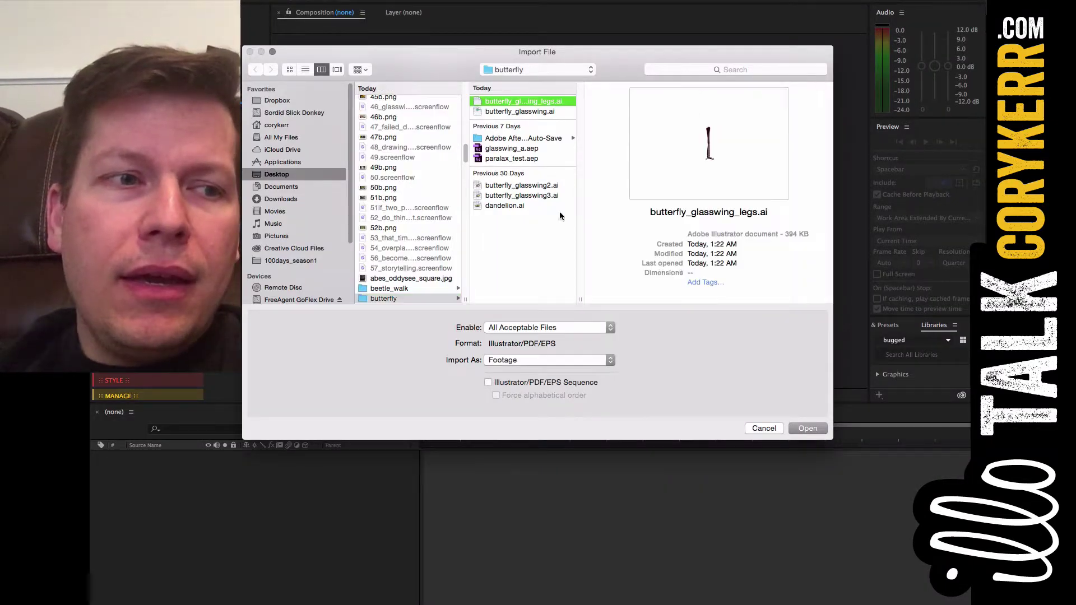
click(807, 430)
click(539, 359)
Step: Import butterfly_glasswing_legs.ai as a layered composition using the multiple-file import
click(203, 1)
mouse_move(312, 127)
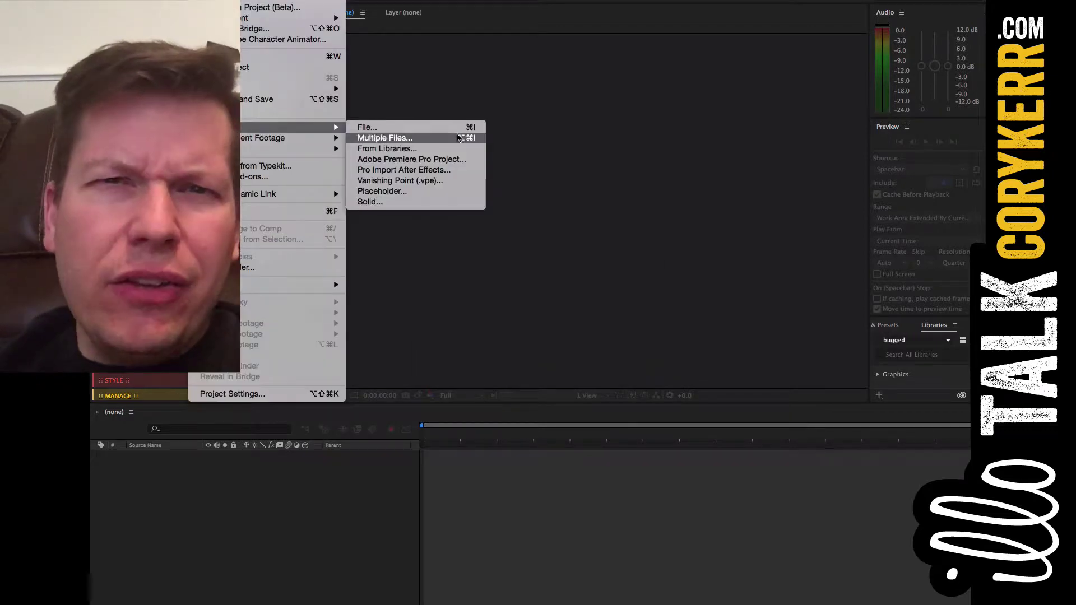
click(448, 138)
click(611, 327)
click(612, 327)
click(524, 101)
click(538, 360)
click(587, 378)
click(807, 428)
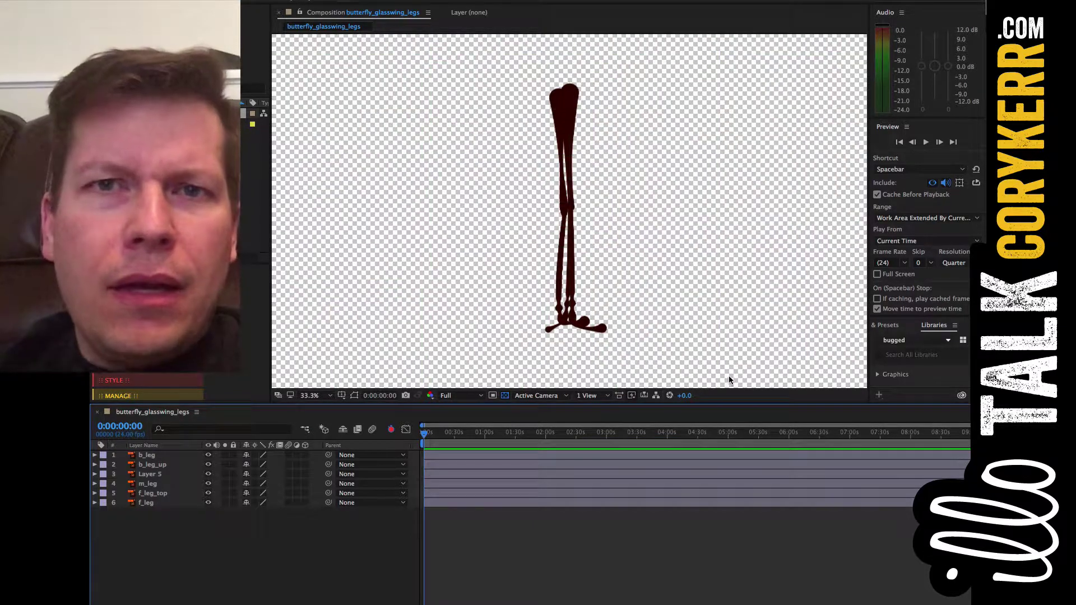
click(417, 0)
click(448, 144)
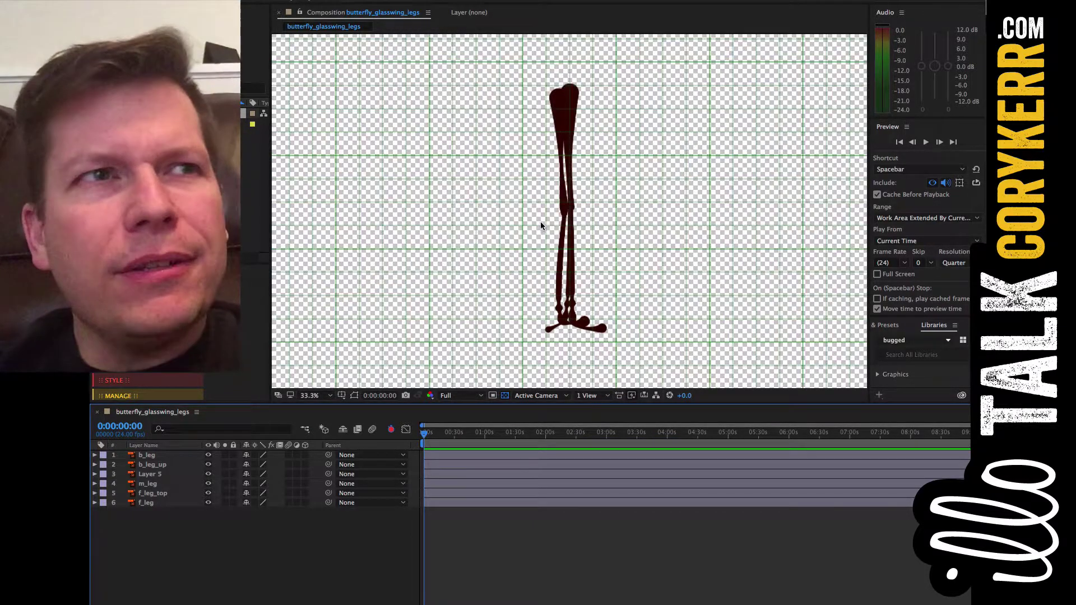
click(418, 0)
mouse_move(486, 224)
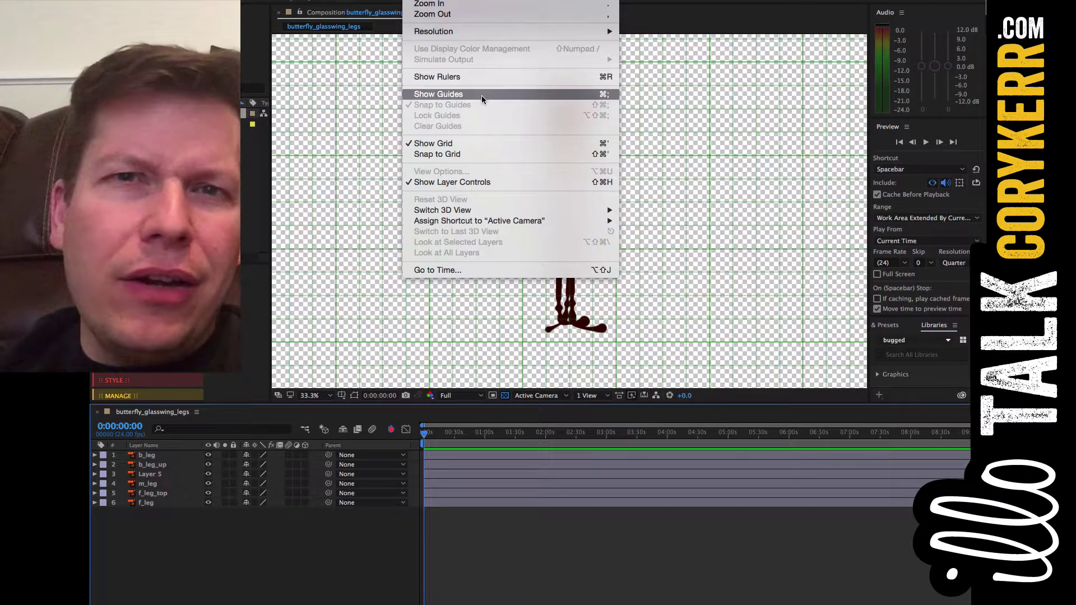
mouse_move(372, 0)
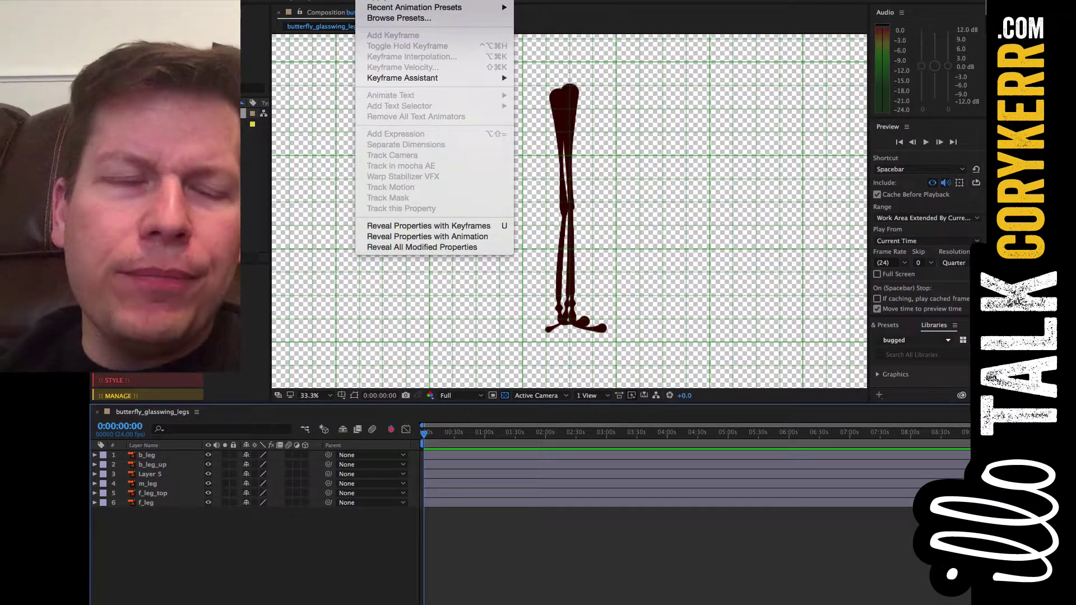
mouse_move(449, 0)
mouse_move(486, 0)
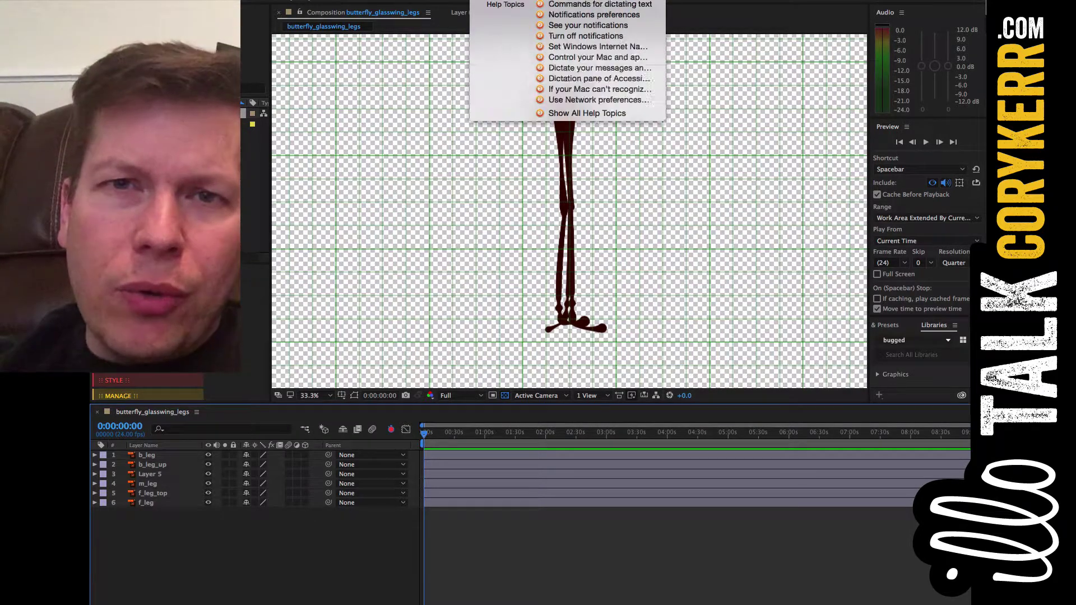
mouse_move(263, 0)
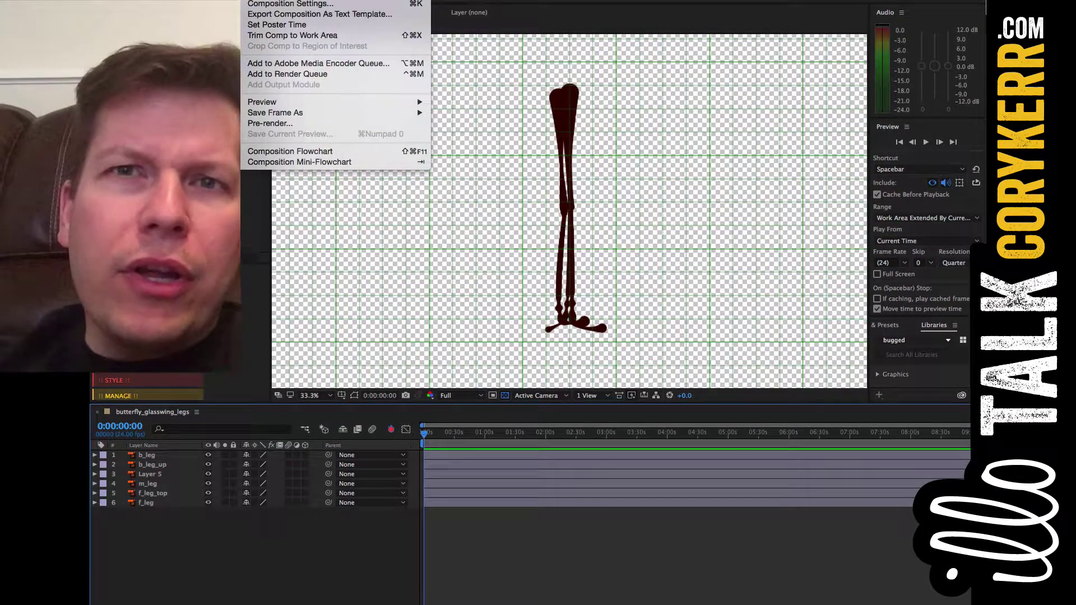
key(Escape)
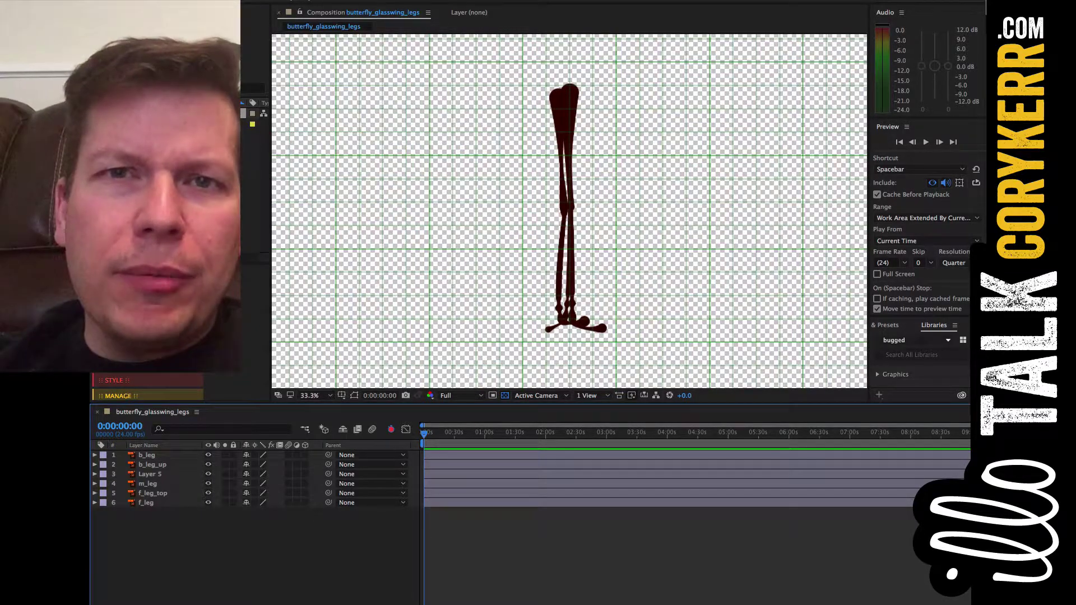
key(ctrl+apostrophe)
Step: Try moving all six leg layers sideways in the composition, and undo the move
key(ctrl+a)
drag(559, 265, 673, 265)
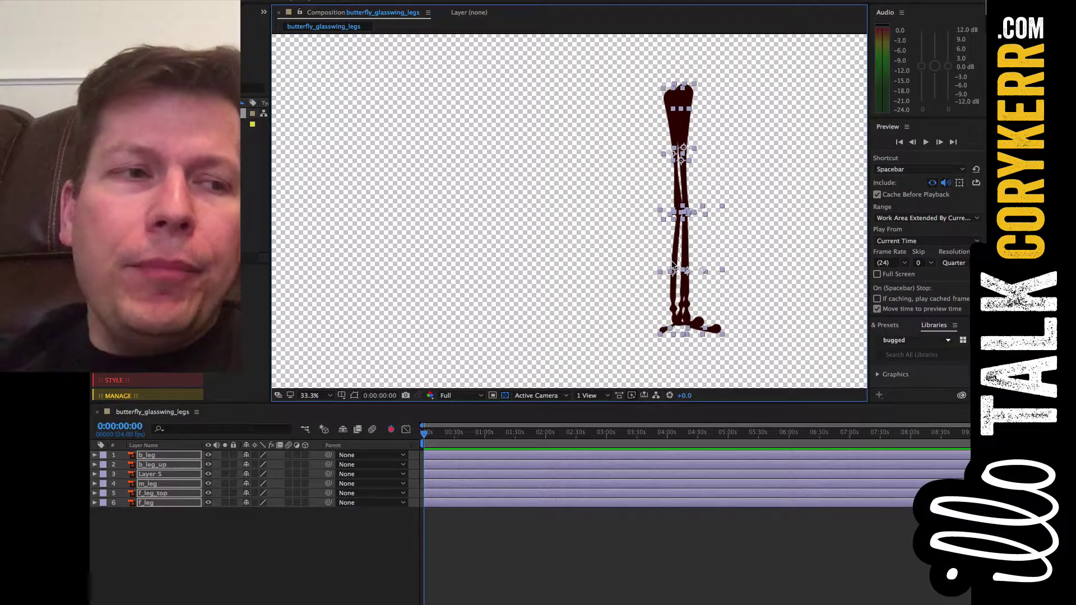
key(slash)
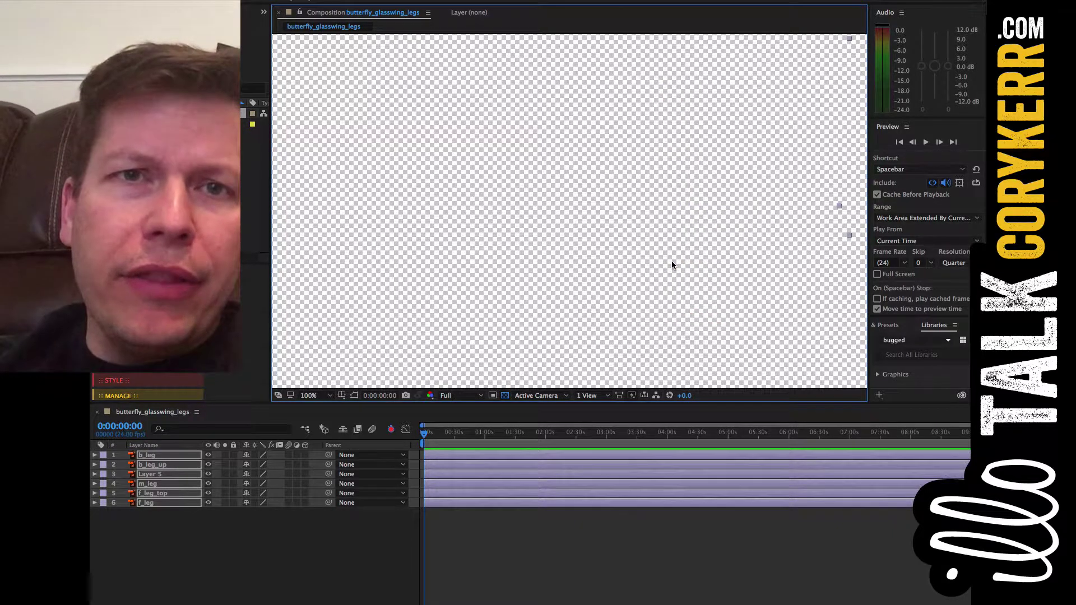
click(229, 1)
key(super+z)
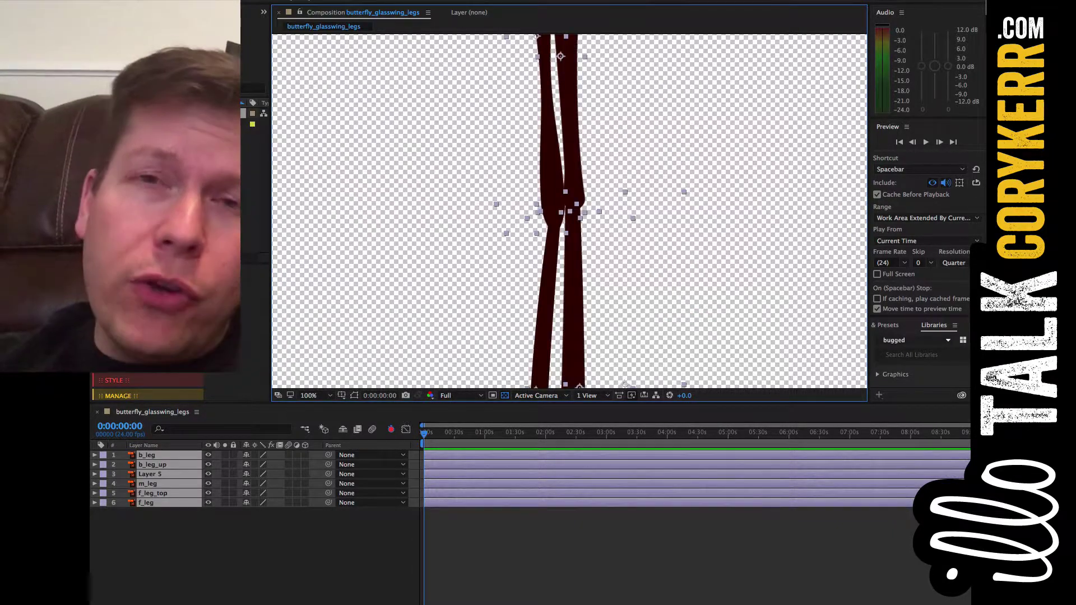
Step: Select the upper and lower layers of the leg and build a Hip/Ankle RubberHose rig from them
key(comma)
key(comma)
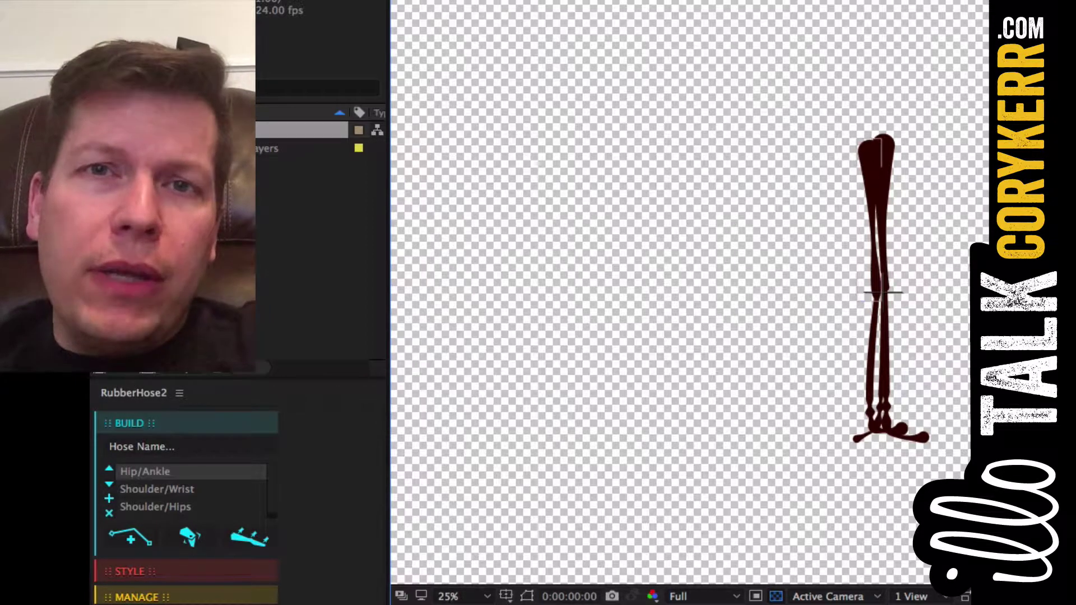
click(885, 348)
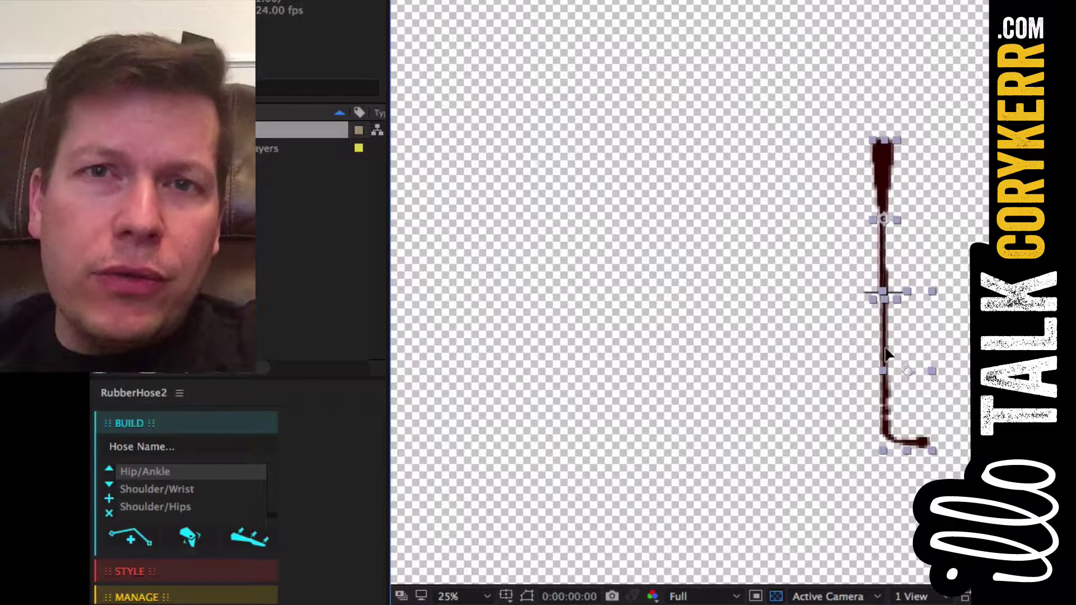
click(959, 310)
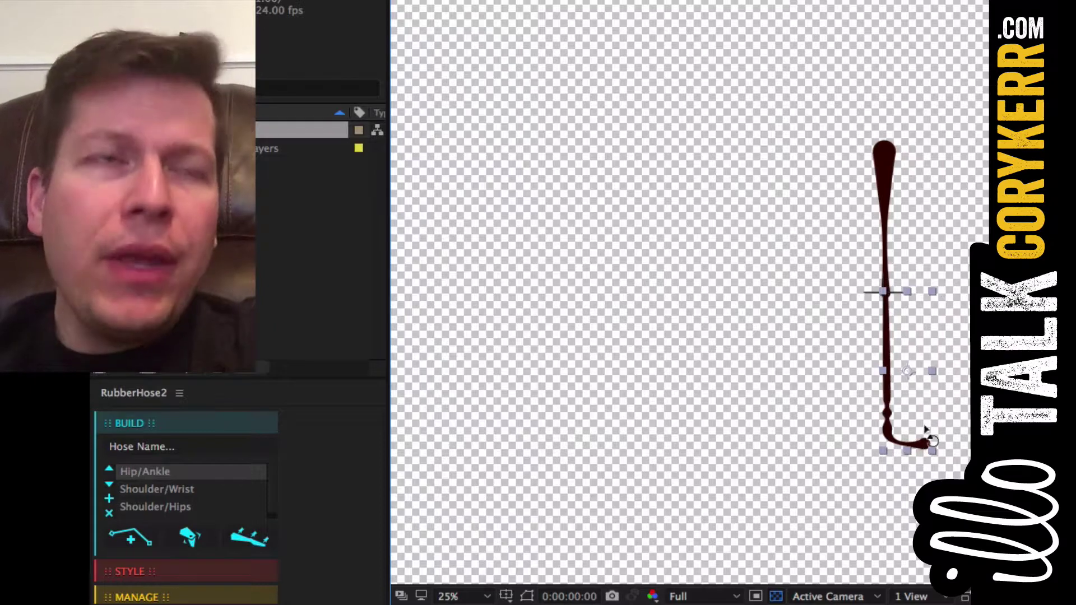
click(911, 395)
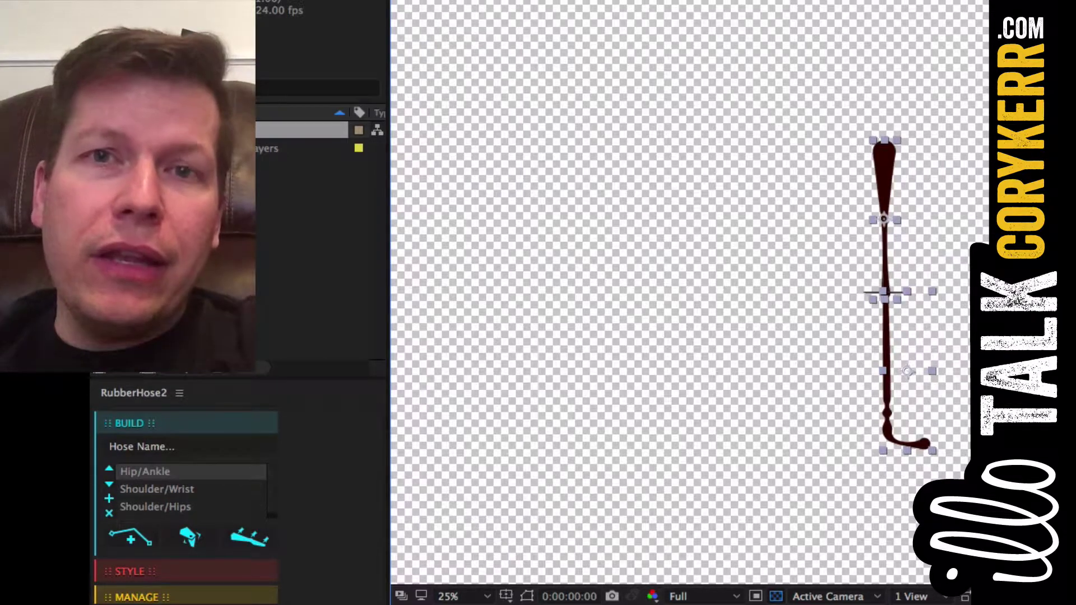
click(190, 538)
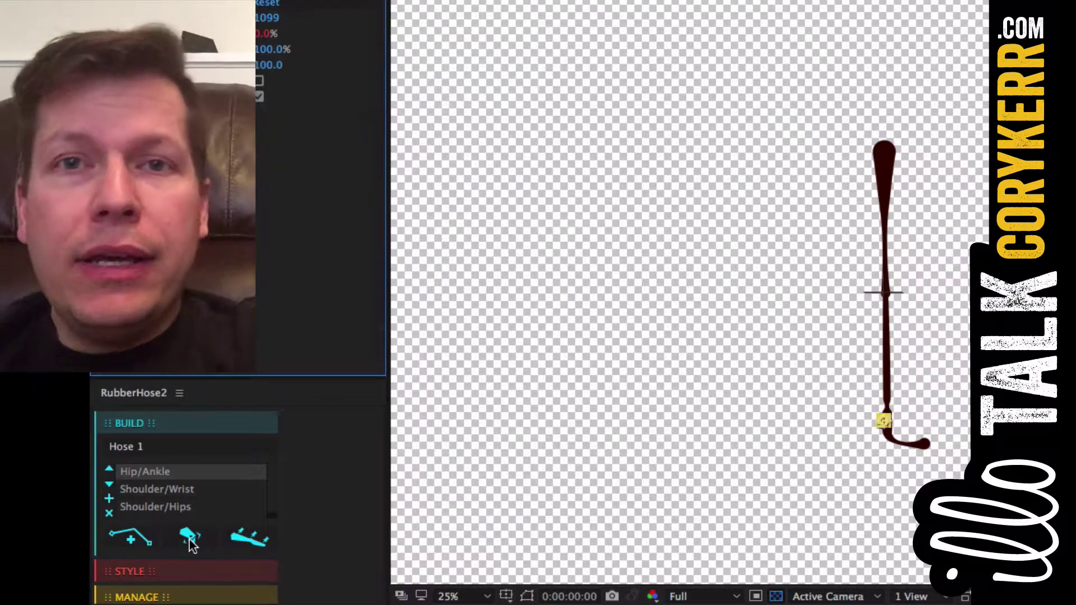
Step: Bend the rigged leg slightly by its ankle controller and cycle the selection through the rig's neighbouring controllers
mouse_move(891, 418)
mouse_down()
mouse_move(973, 205)
mouse_move(951, 314)
mouse_move(890, 421)
mouse_up()
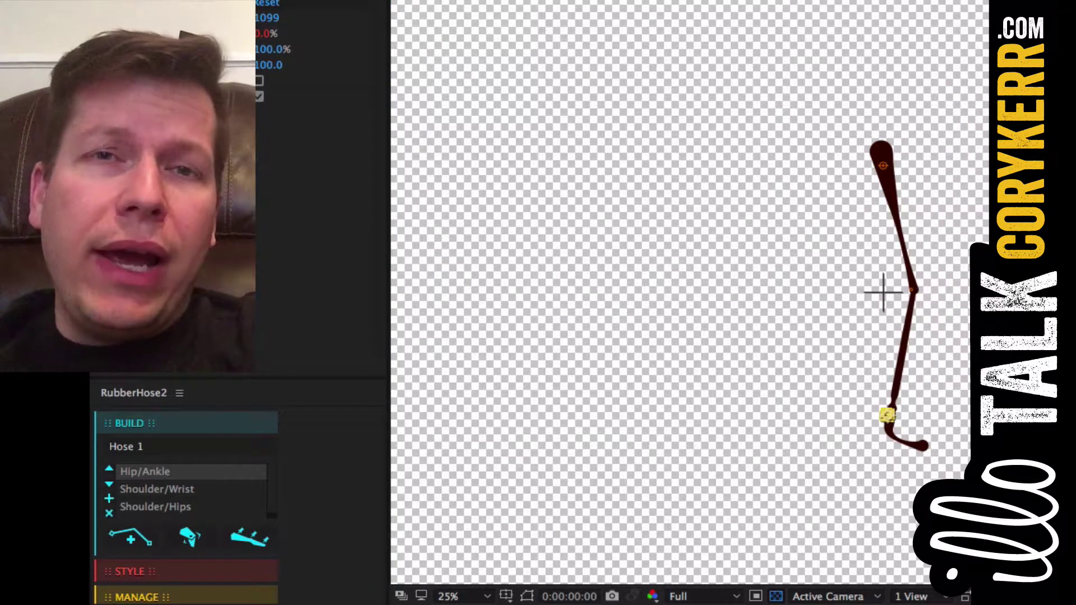
key(ctrl+Up)
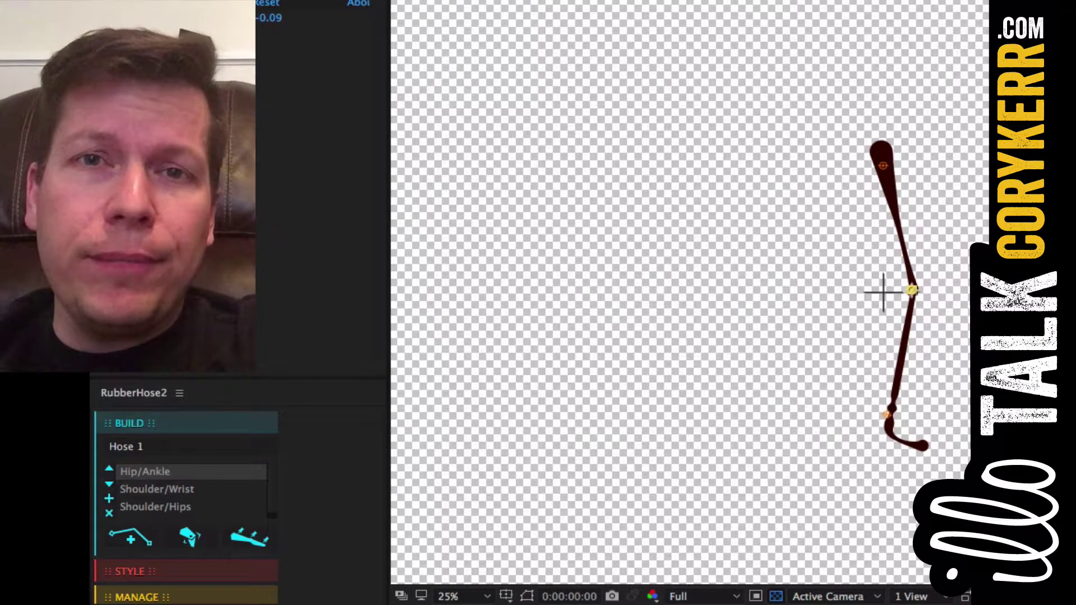
key(ctrl+Up)
key(ctrl+Down)
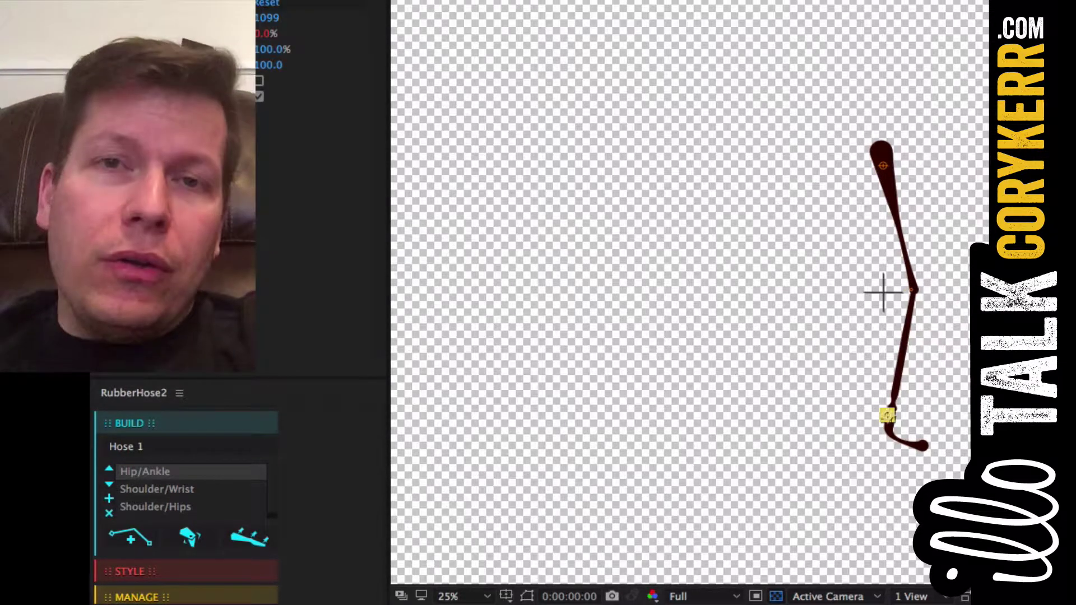
Step: Bring the remaining leg layers back into view and isolate the next leg's upper and lower pieces
key(ctrl+d)
key(ctrl+a)
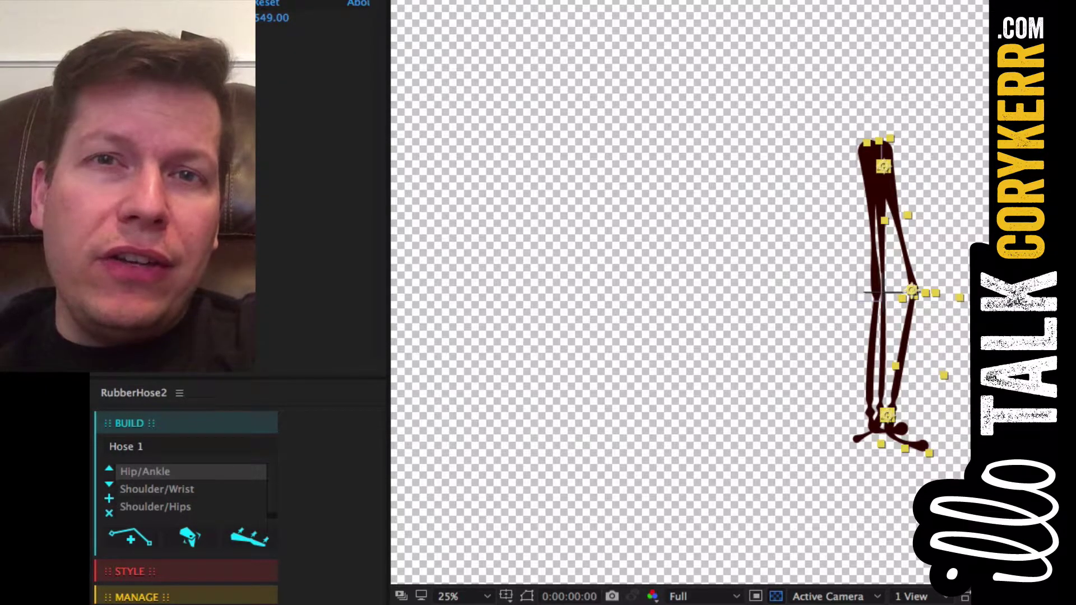
key(Delete)
click(871, 344)
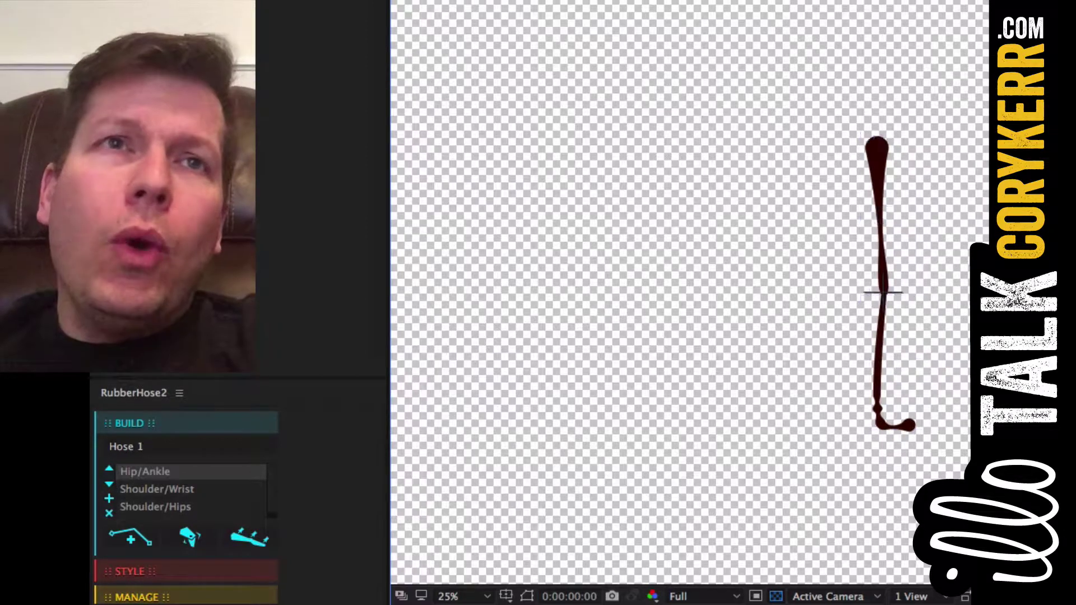
Step: Build a Hip/Ankle rig from the second leg's pieces and fold it upward by its ankle controller
click(190, 539)
drag(889, 392, 933, 184)
click(884, 165)
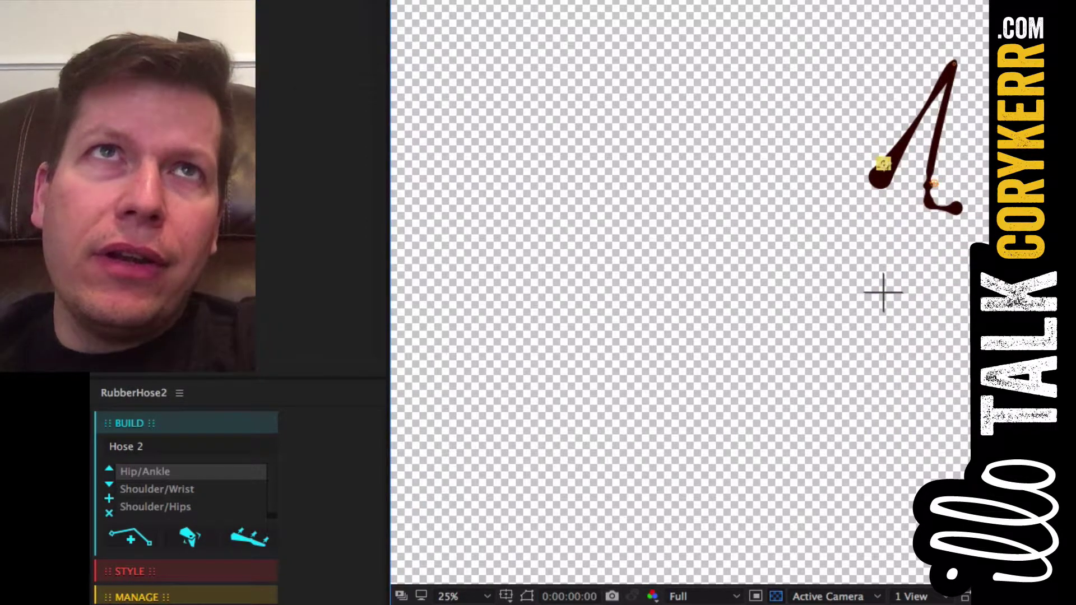
Step: Examine RubberHose's management tools, controller naming options and hose style presets
click(189, 598)
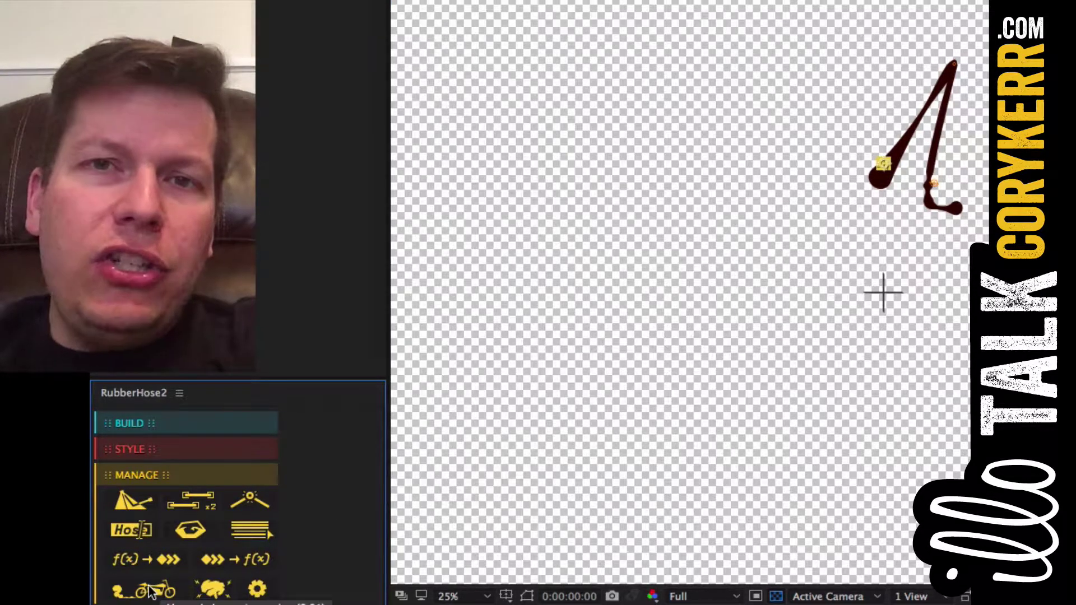
click(159, 431)
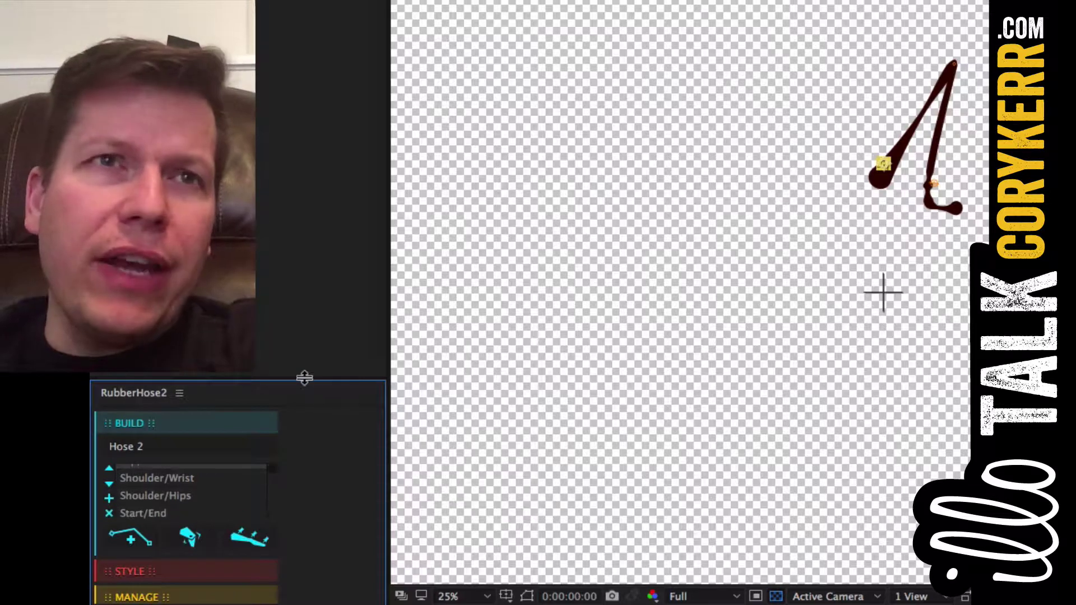
drag(305, 381, 304, 324)
scroll(273, 458, down, 5)
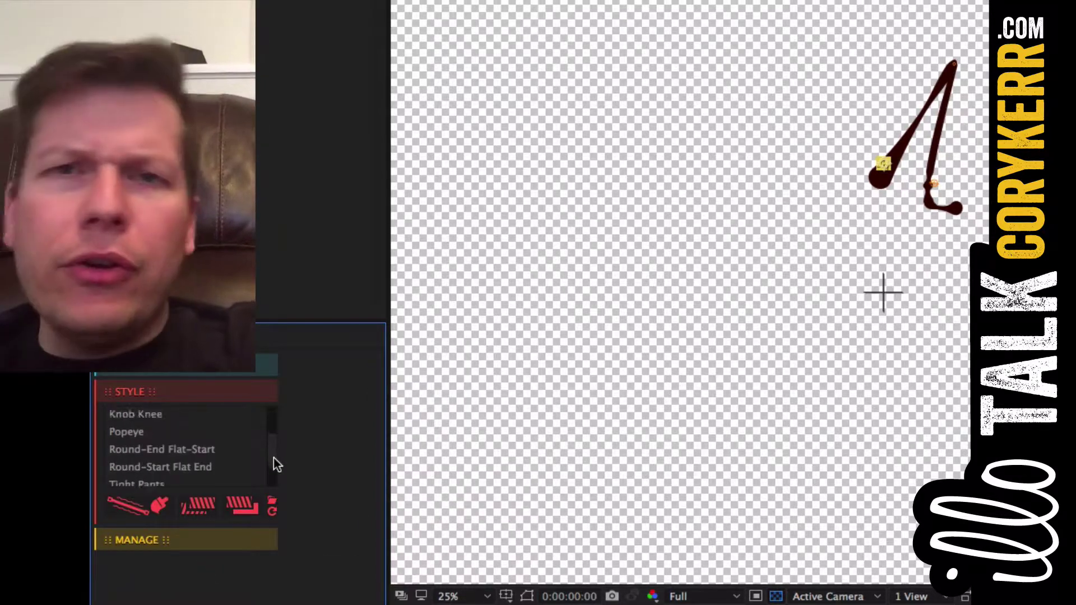
scroll(273, 458, up, 5)
Step: Select the second leg's hip controller and nudge it to test how the folded rig responds
click(884, 167)
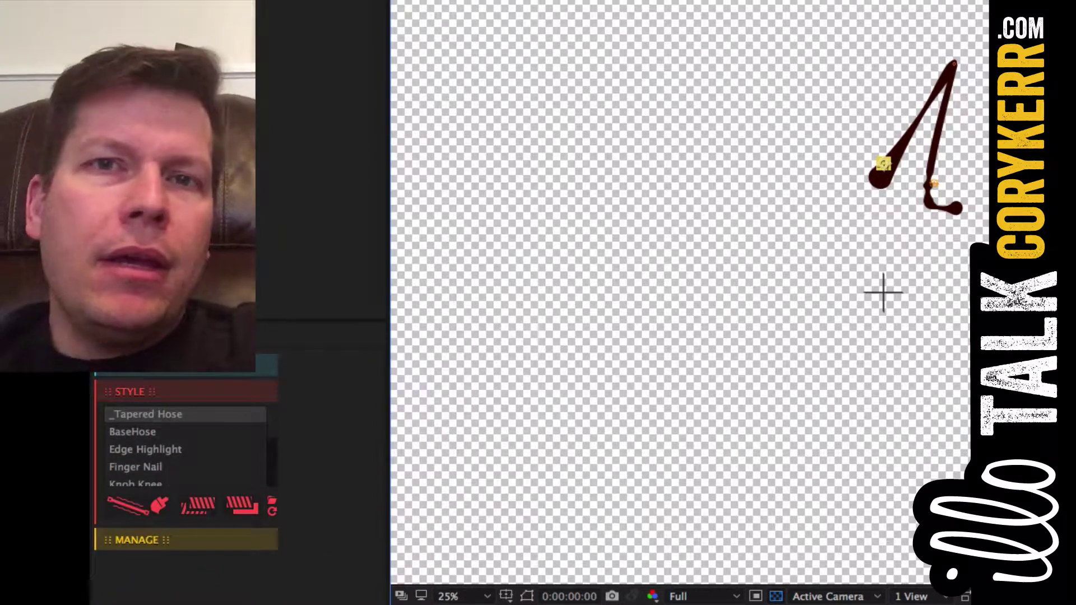
key(shift+Right)
key(shift+Right)
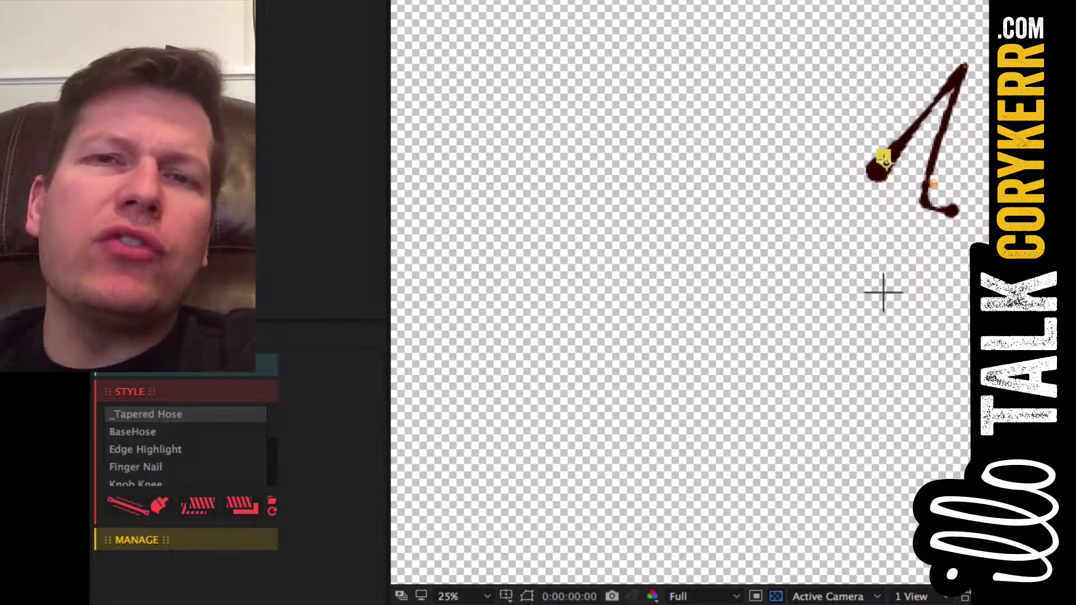
click(902, 165)
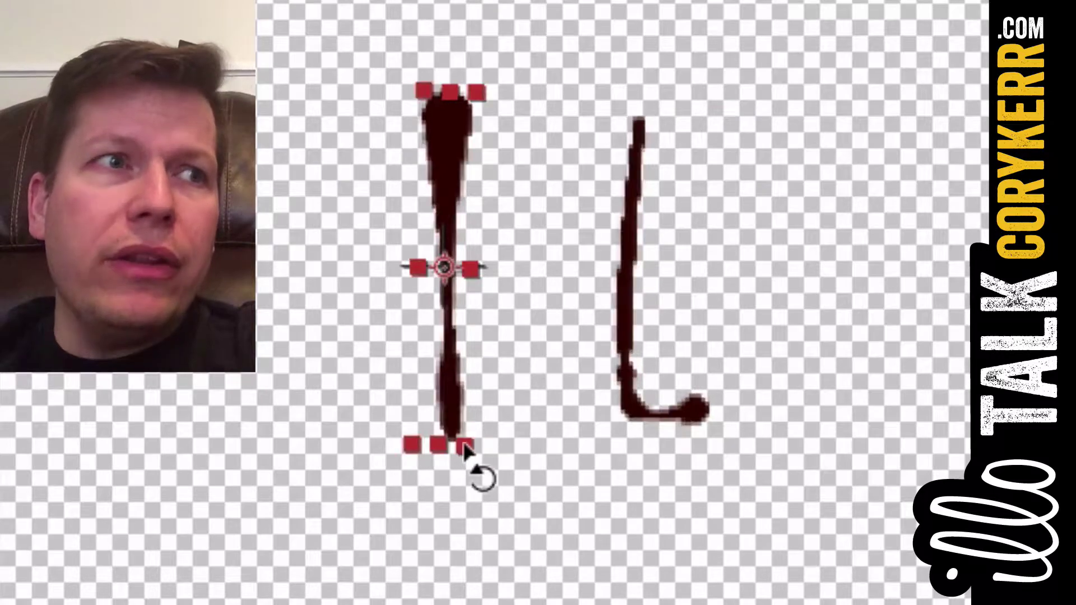
Step: Align the upper and lower leg pieces with the knee at the composition's centre, and bend the rigged leg by its ankle controller
drag(476, 473, 480, 476)
drag(452, 392, 440, 230)
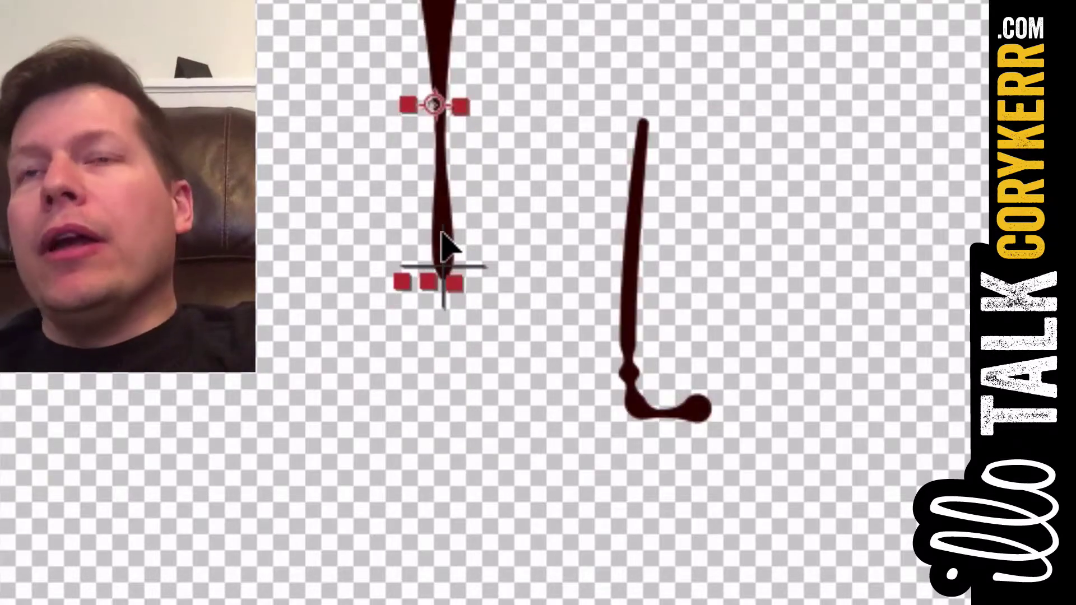
click(640, 283)
mouse_move(723, 283)
mouse_down()
mouse_move(721, 270)
mouse_move(718, 283)
mouse_up()
drag(629, 345, 462, 472)
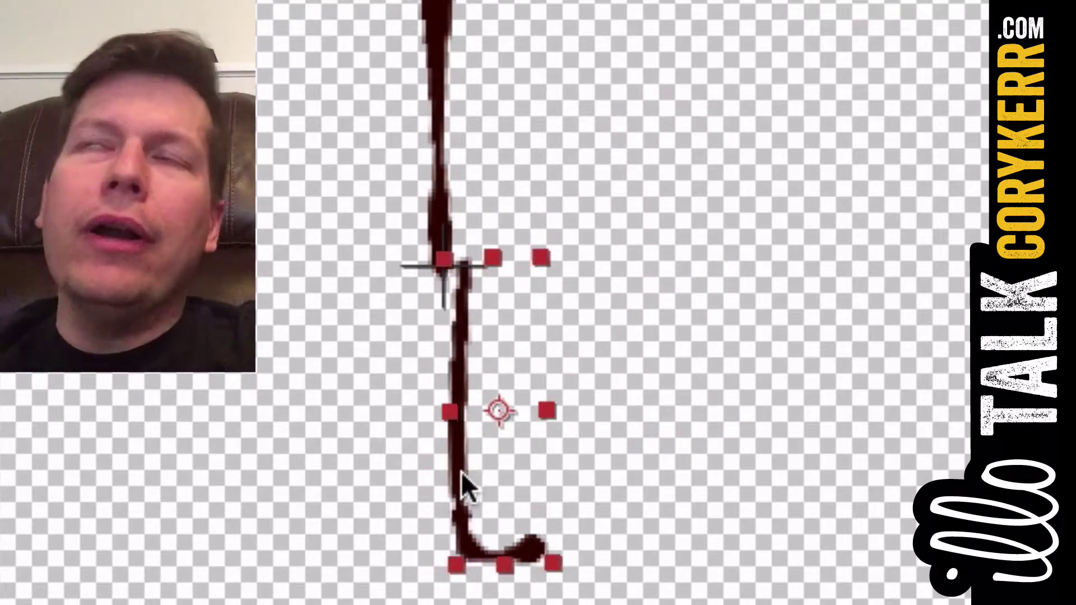
drag(423, 247, 386, 604)
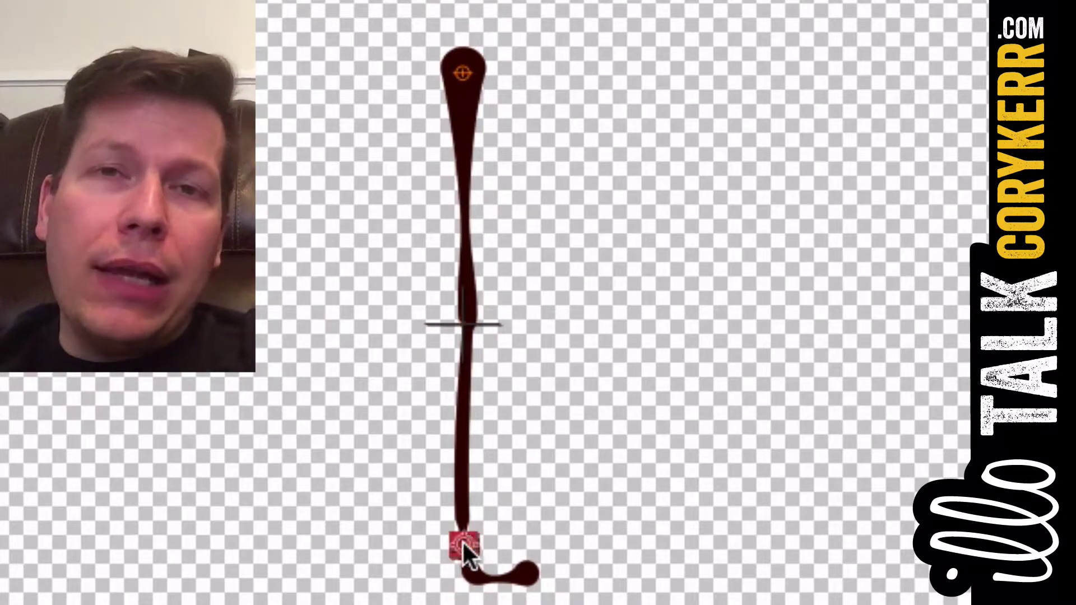
drag(464, 545, 685, 228)
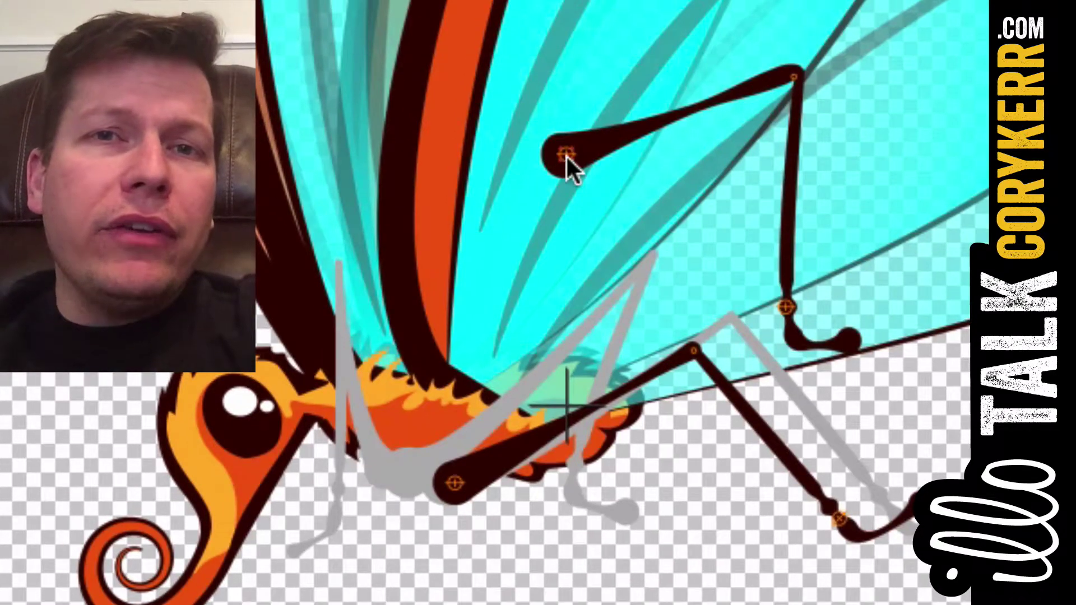
Step: Pose the middle leg under the butterfly with its hip on the body and knee raised, and shift the rear leg's hip closer to it
drag(566, 154, 412, 478)
drag(783, 306, 574, 492)
drag(511, 261, 581, 259)
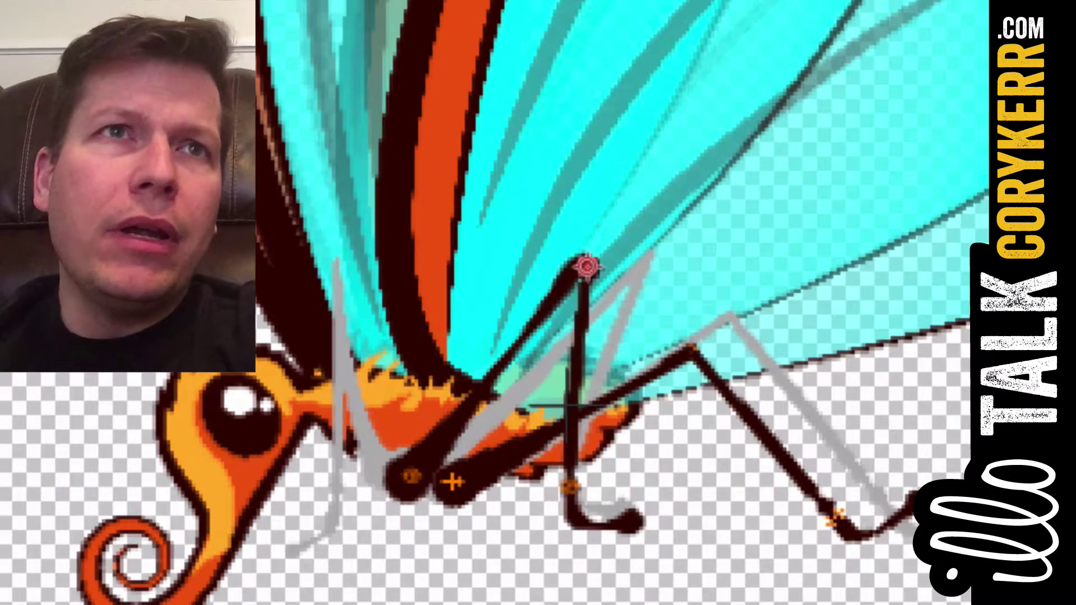
click(569, 484)
click(482, 386)
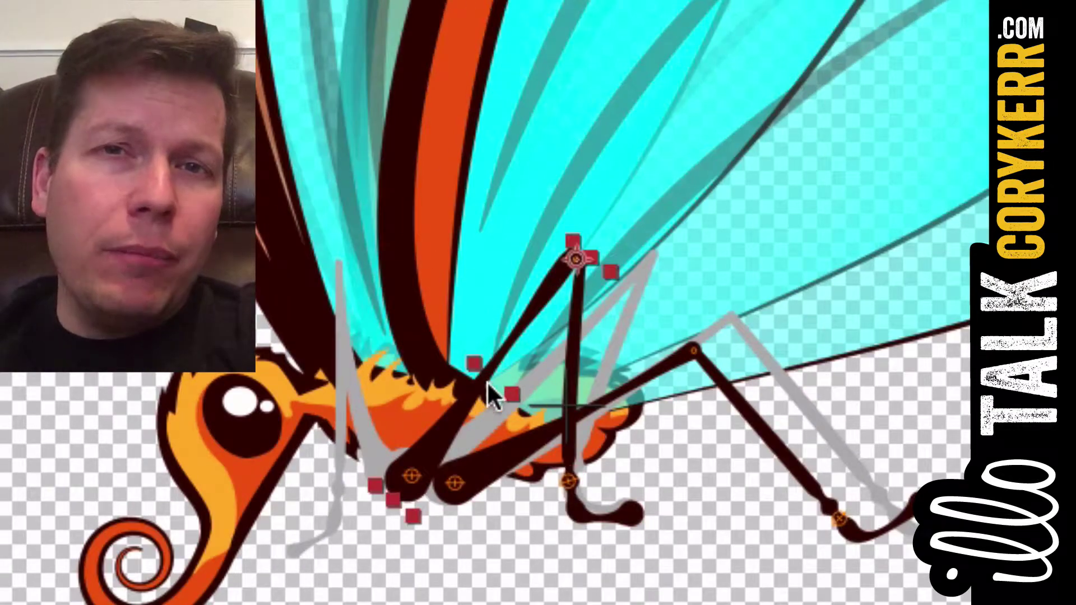
click(570, 484)
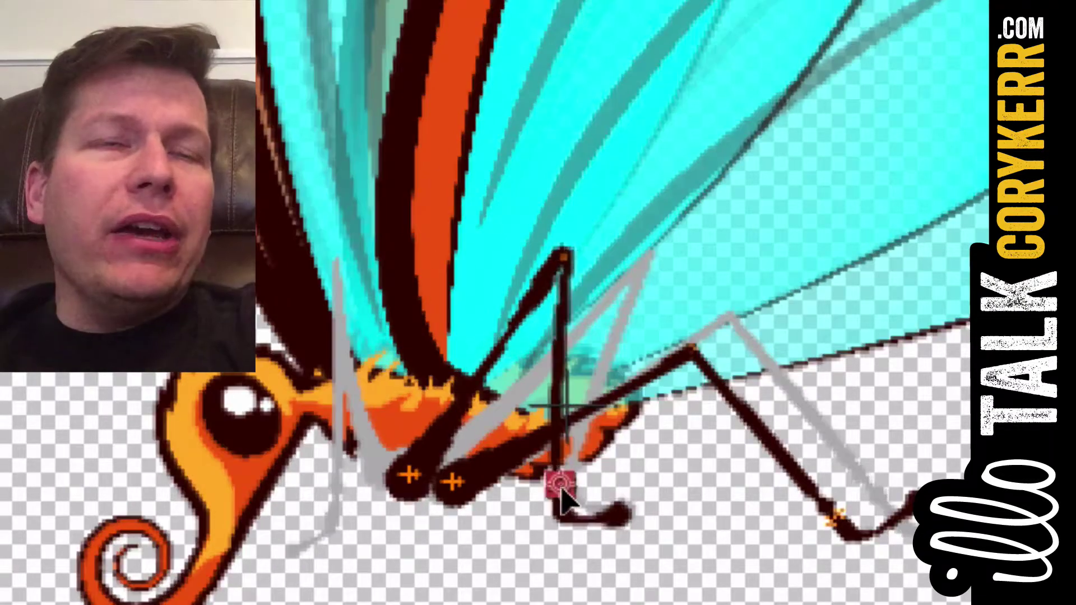
drag(455, 483, 440, 481)
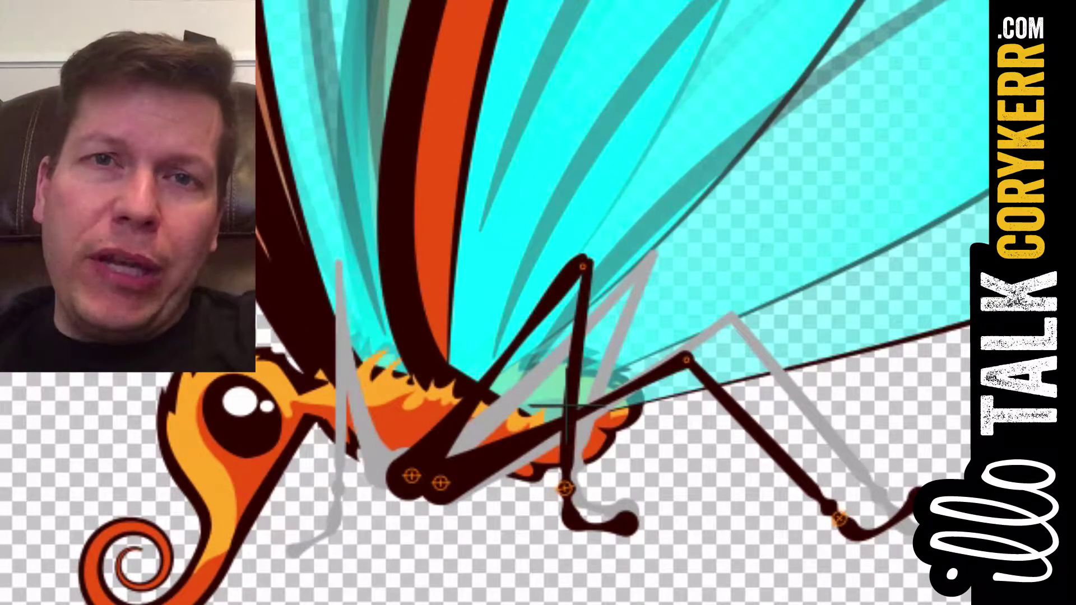
Step: Select the front leg's upper and lower pieces at the composition's centre
click(568, 408)
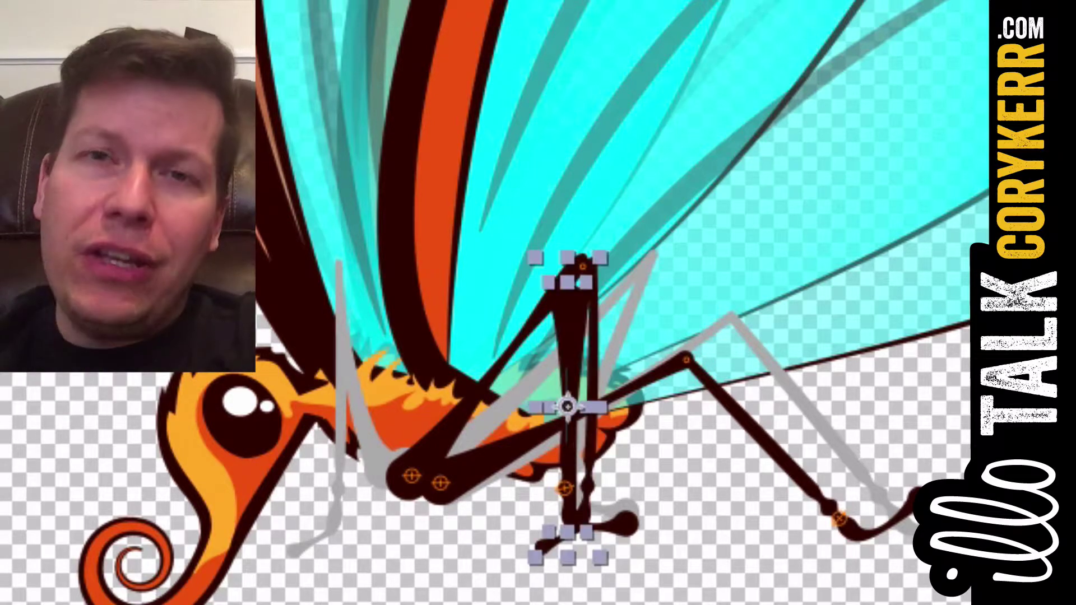